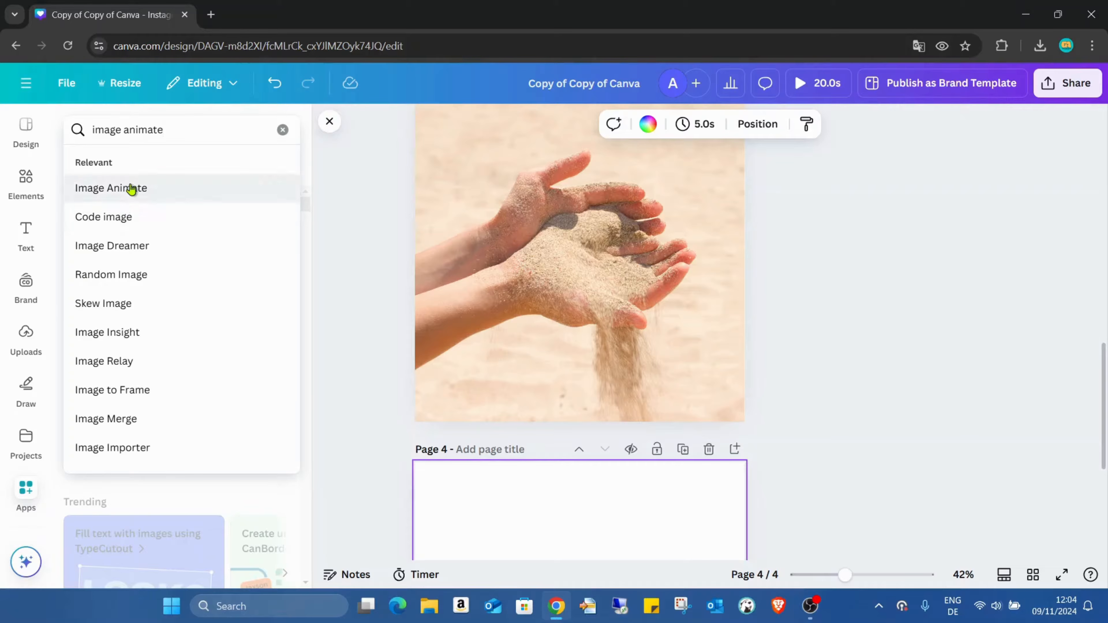
Open the Image Animate app from the app search and return to its video creation form.
left_click(131, 189)
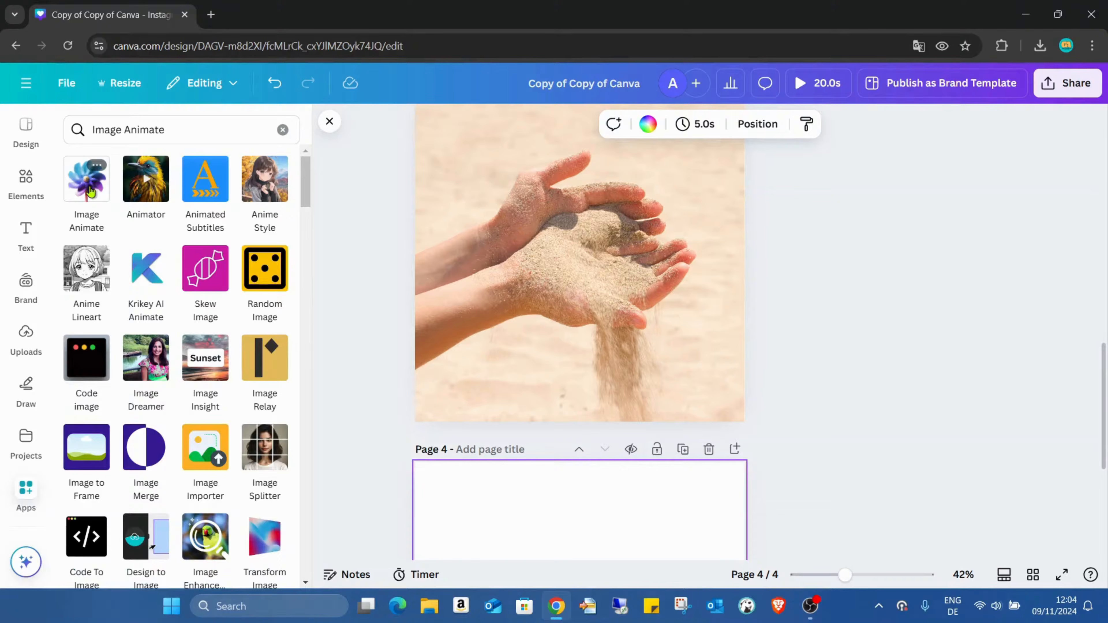
left_click(90, 191)
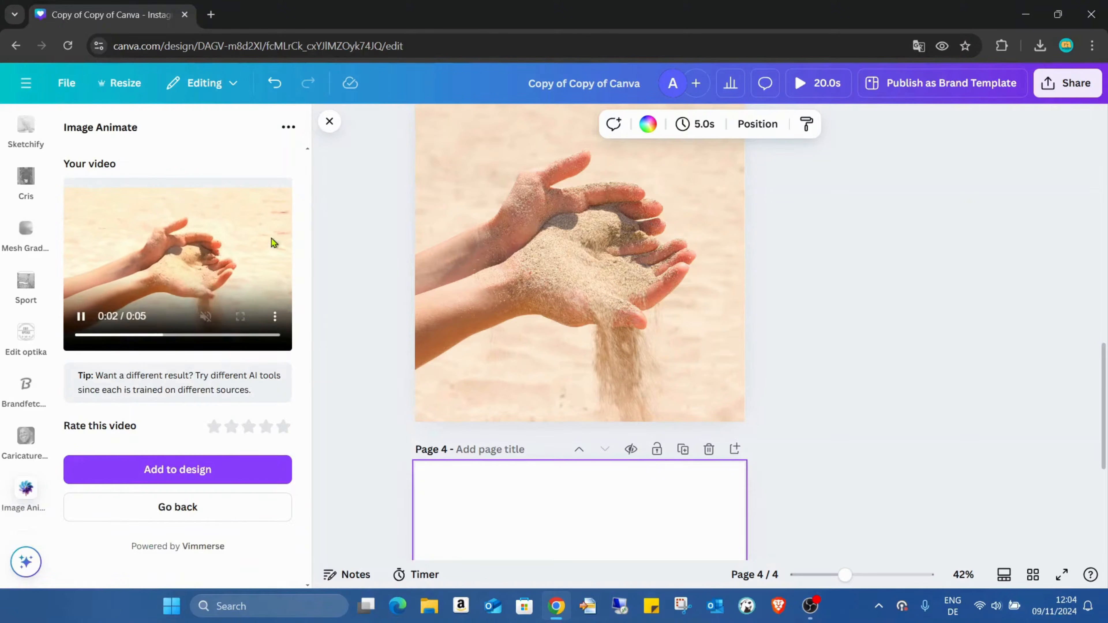
left_click(213, 509)
Clear the current video frame and select the page 3 photo of hands pouring sand as the frame.
scroll(690, 387, "down", 5)
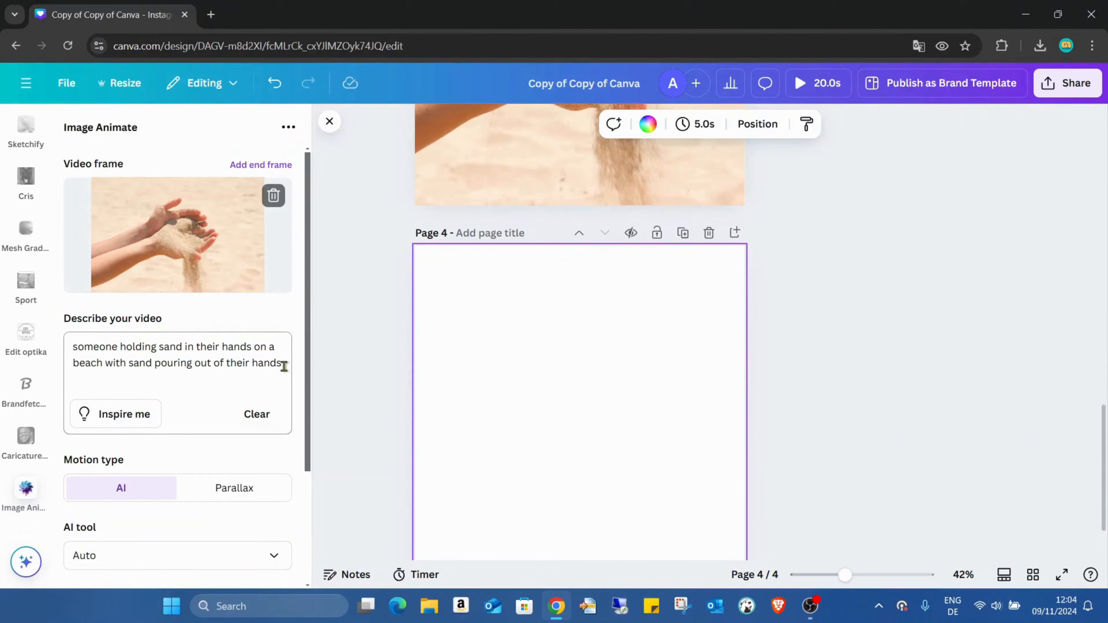
scroll(522, 400, "up", 6)
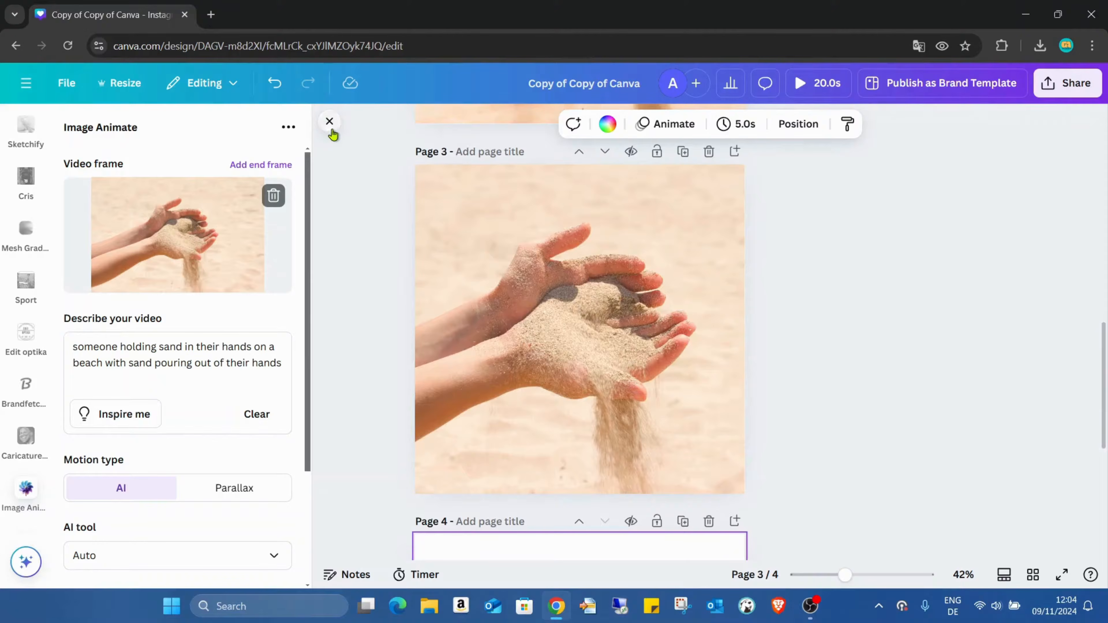
left_click(271, 197)
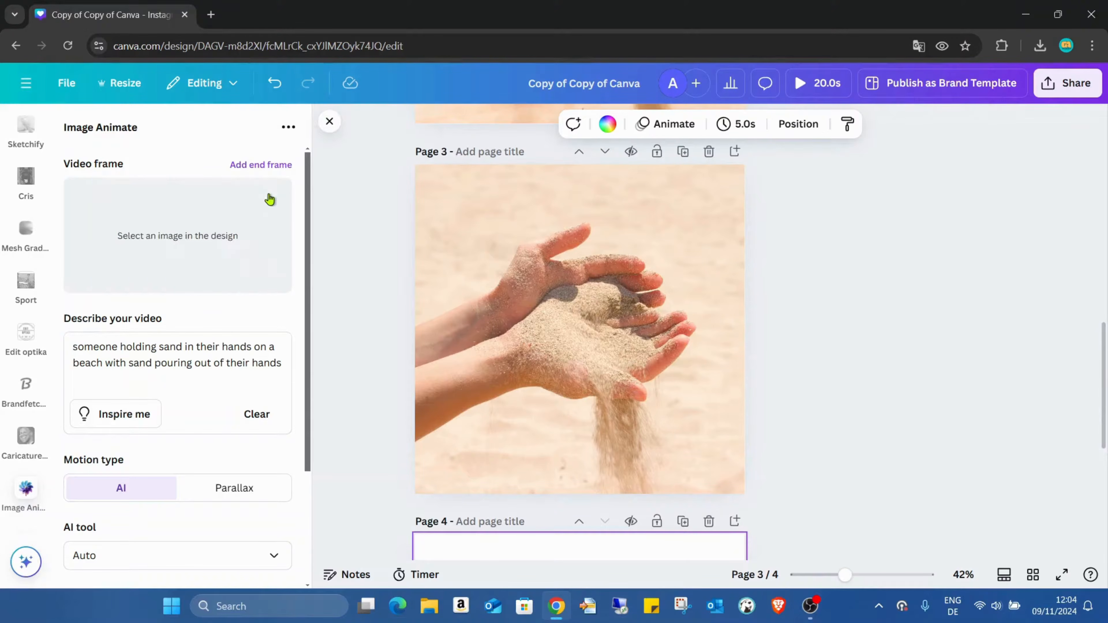
scroll(314, 344, "up", 3)
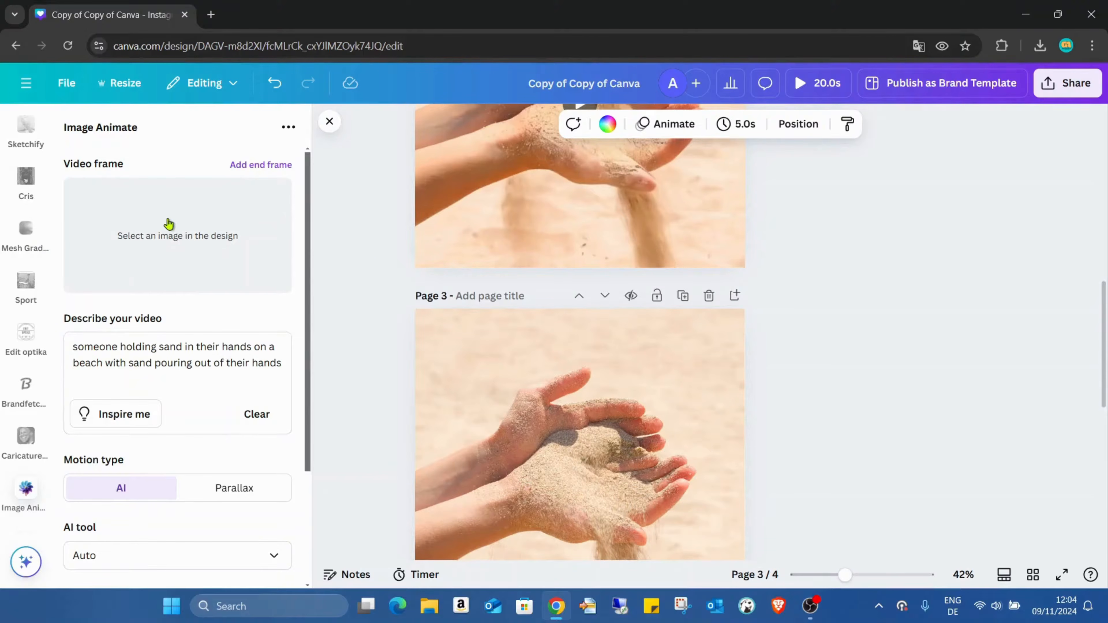
scroll(589, 302, "down", 3)
left_click(589, 322)
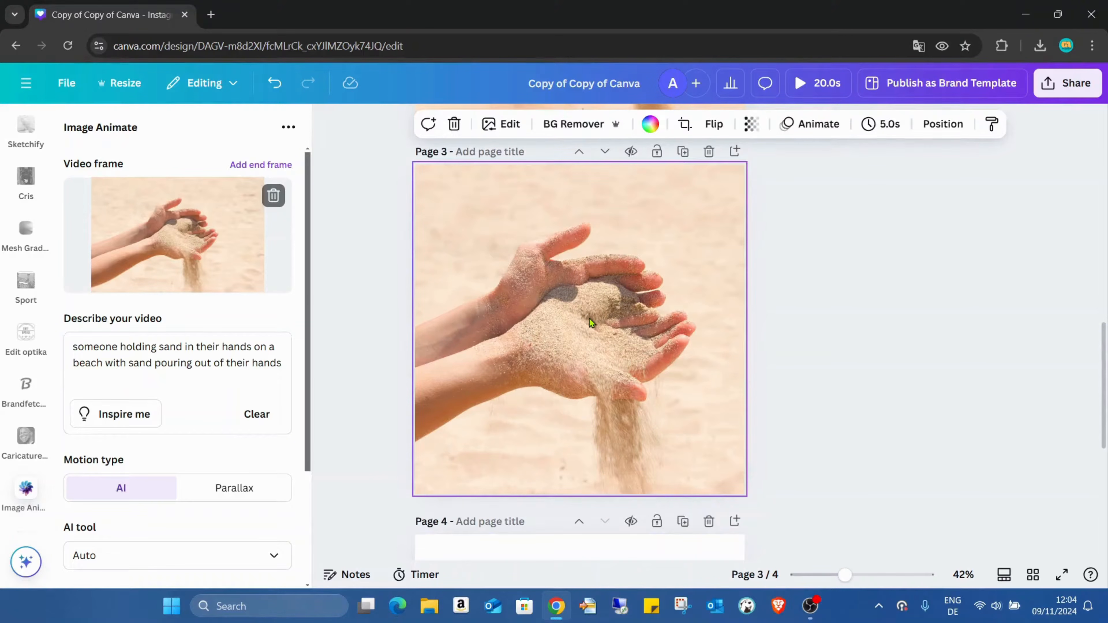
scroll(618, 295, "down", 3)
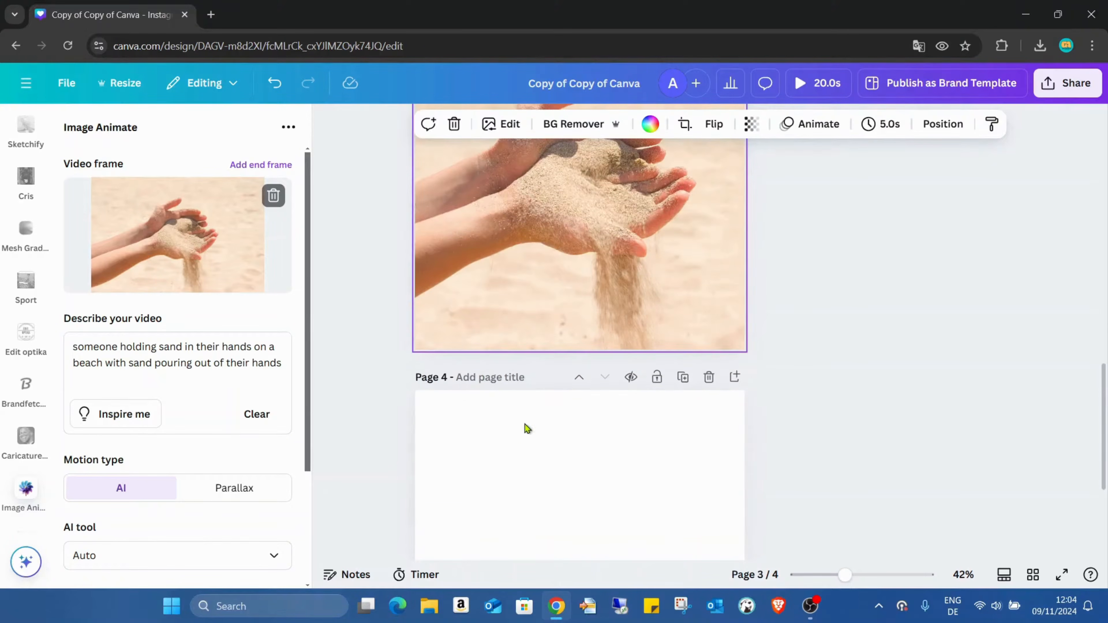
Clear the video description and have the app suggest a prompt for the sand photo with Inspire me.
left_click(514, 446)
left_click(553, 224)
left_click(256, 423)
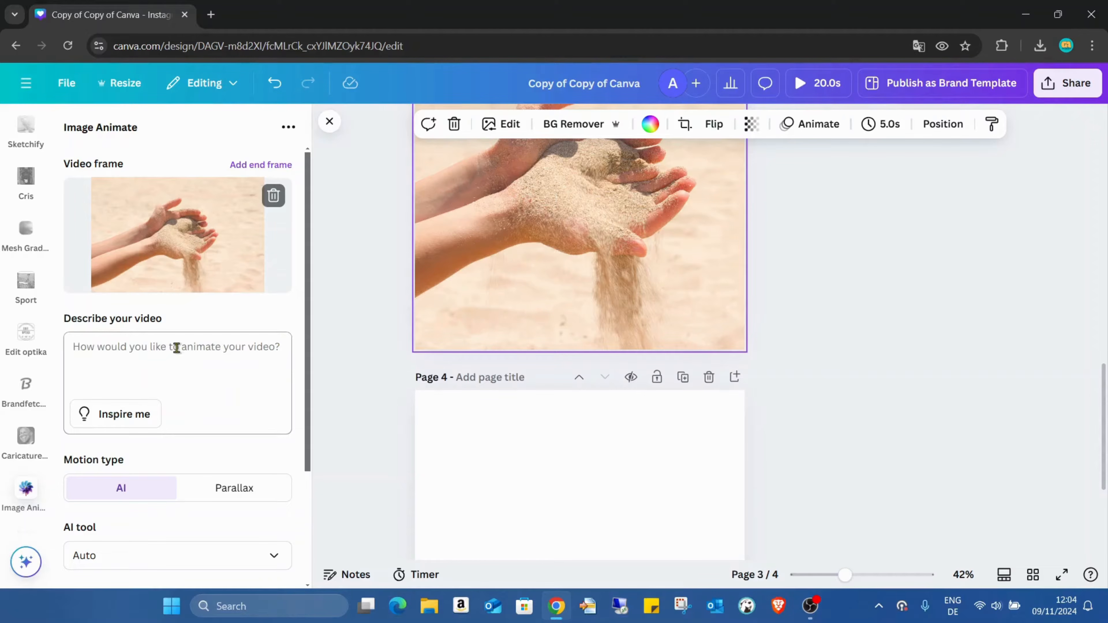
scroll(254, 351, "down", 3)
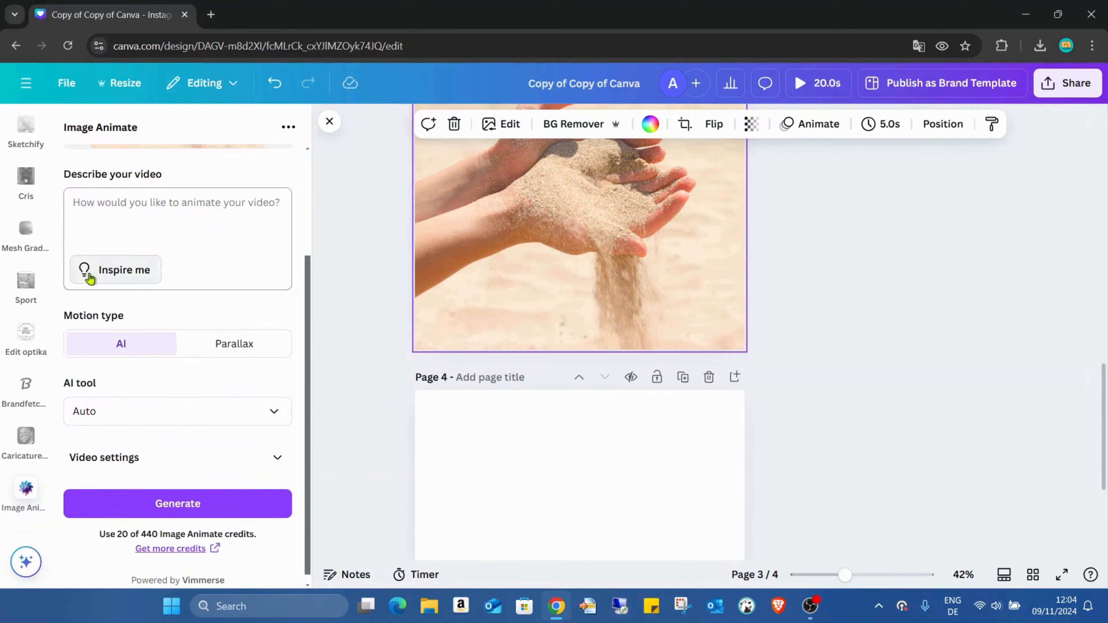
left_click(87, 271)
scroll(277, 367, "up", 2)
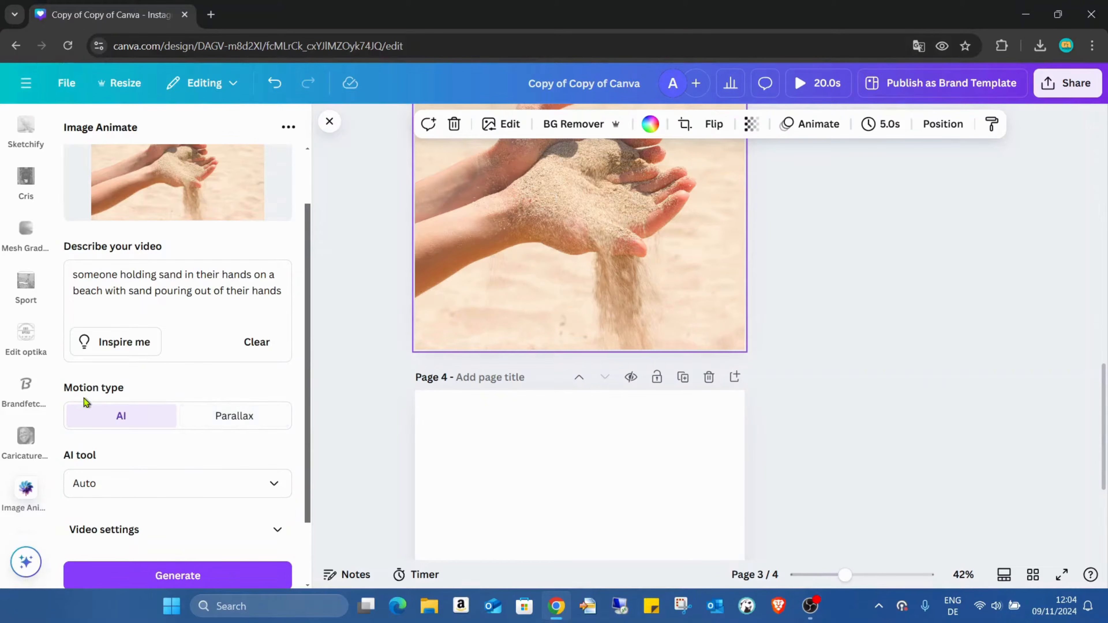
Try the Parallax motion type with the Circular camera path and look through the other paths.
left_click(230, 410)
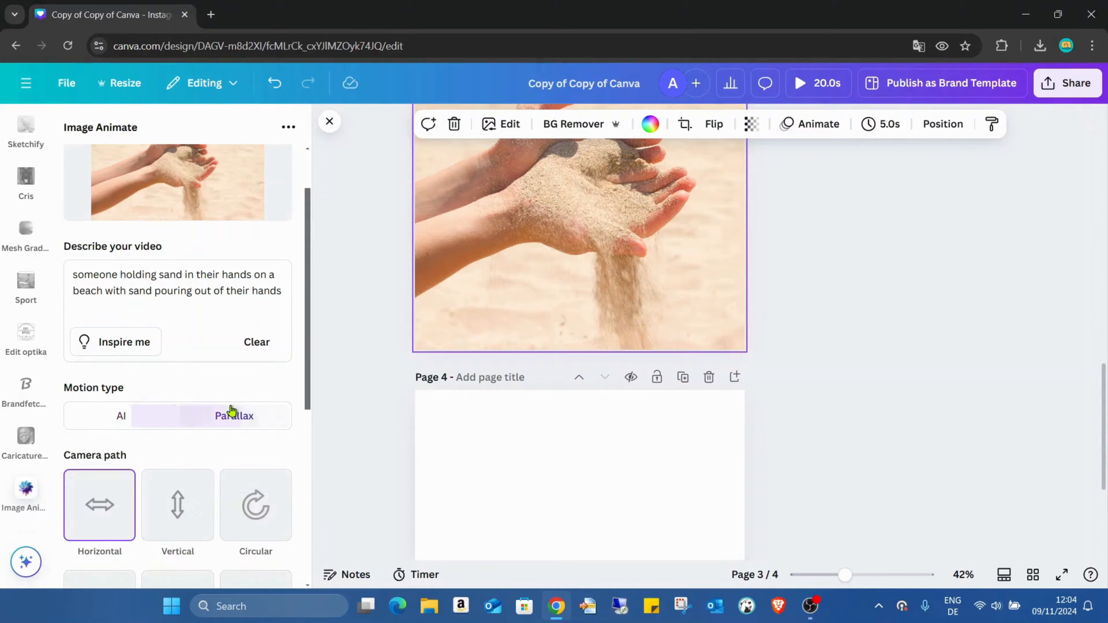
scroll(256, 374, "down", 3)
scroll(263, 374, "down", 3)
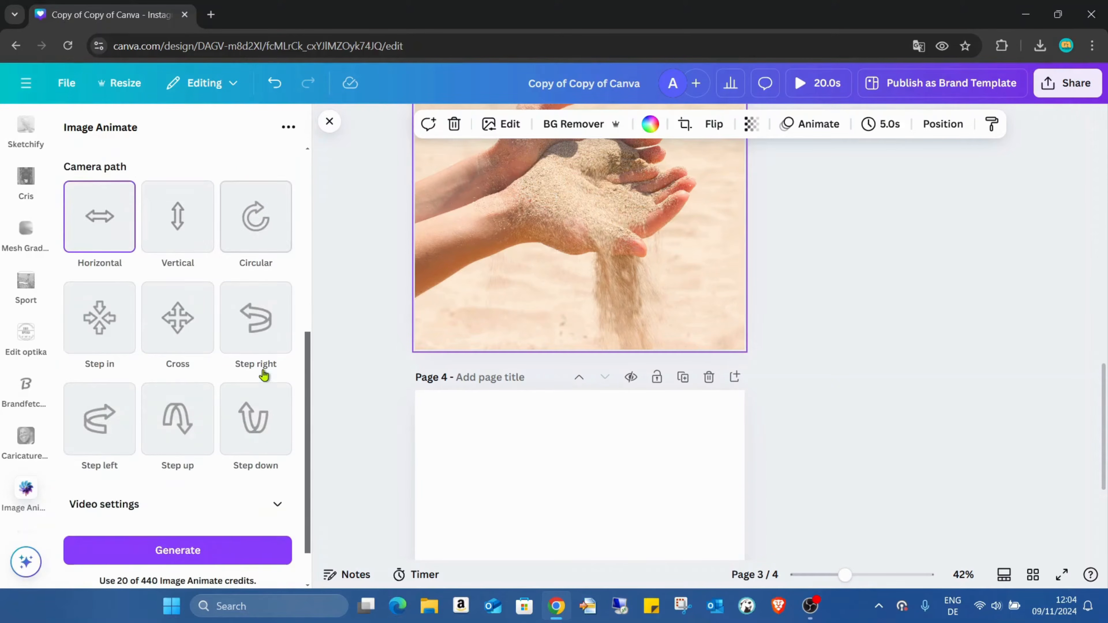
scroll(277, 396, "up", 2)
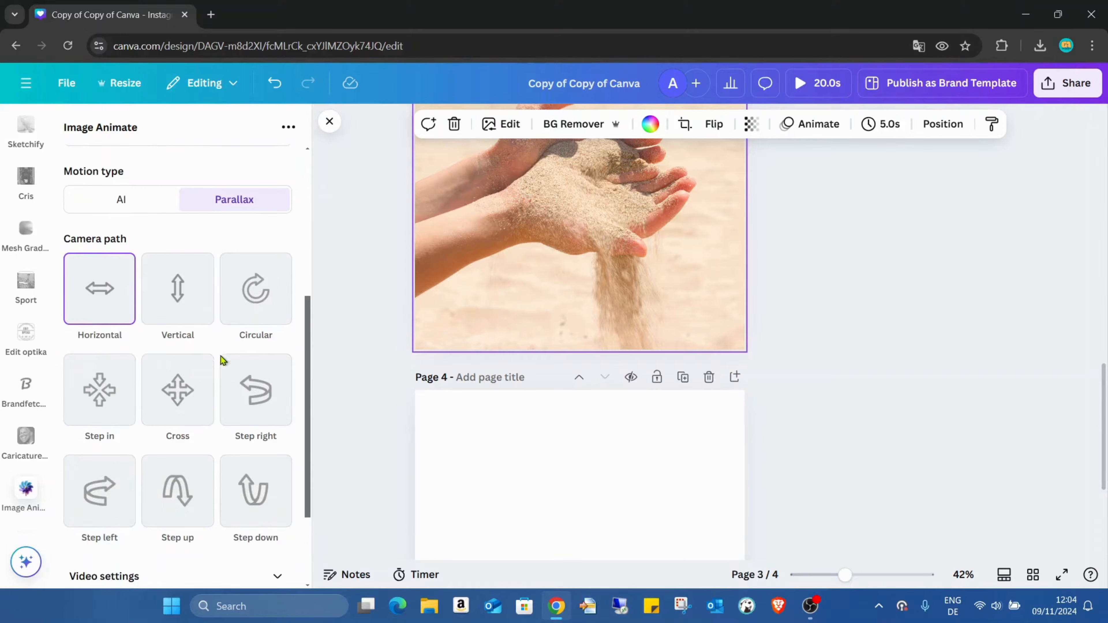
scroll(220, 358, "up", 2)
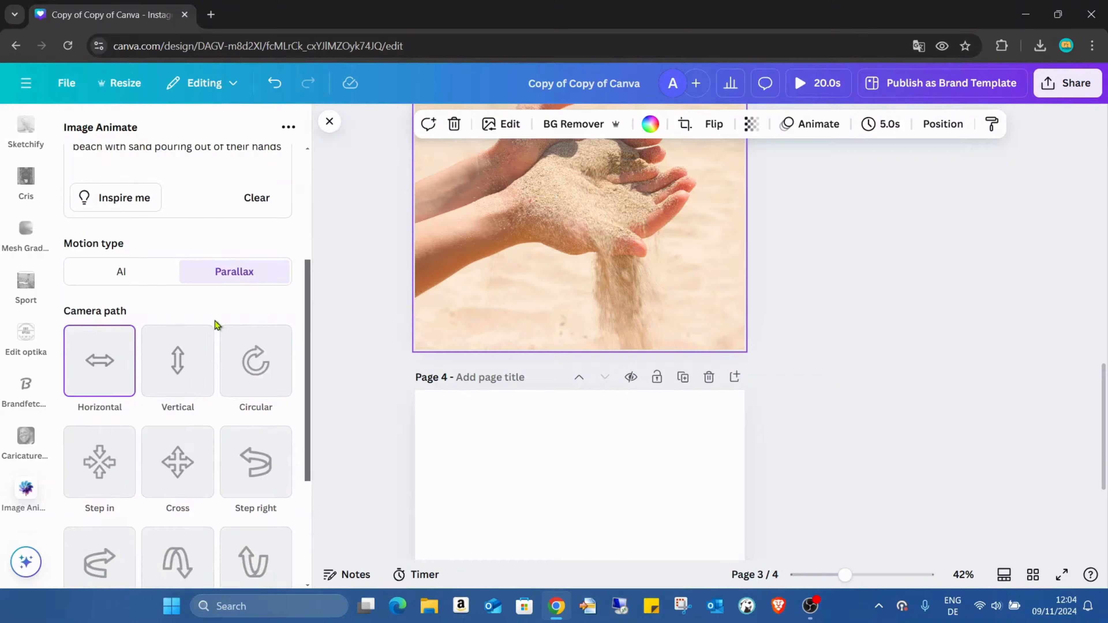
scroll(215, 321, "down", 2)
left_click(247, 302)
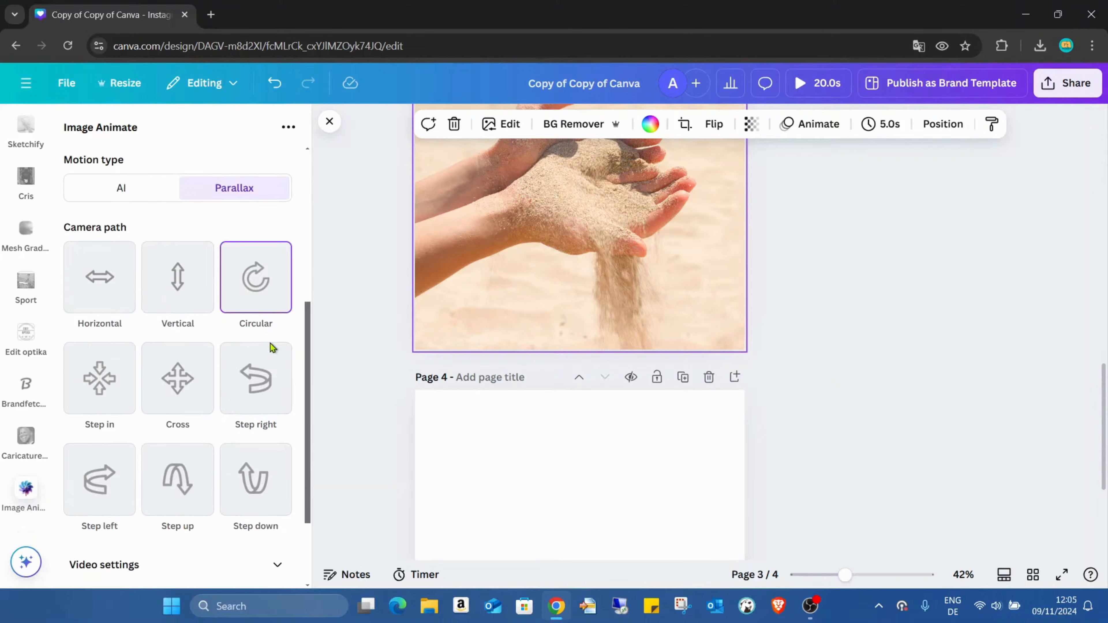
scroll(272, 346, "down", 3)
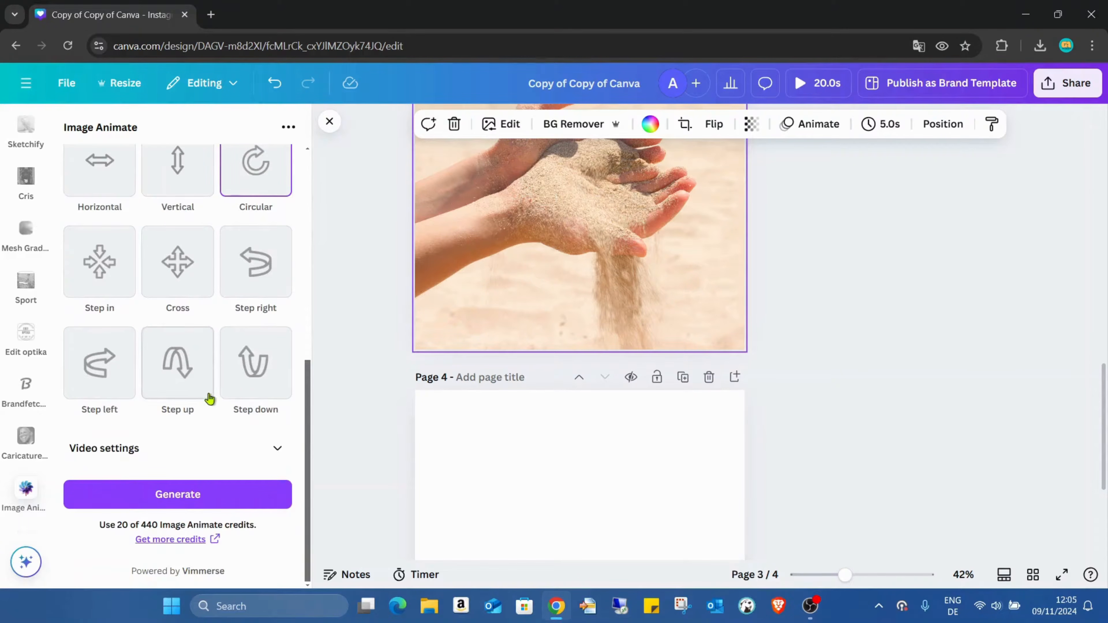
scroll(236, 384, "up", 6)
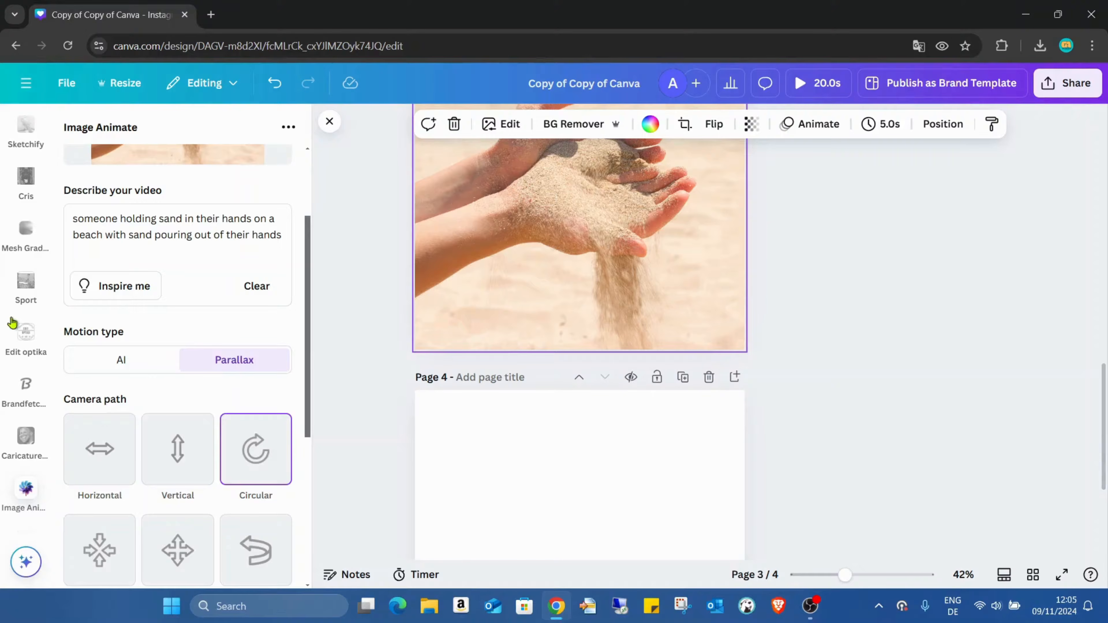
Set the motion type to AI and choose Auto as the AI tool.
left_click(152, 366)
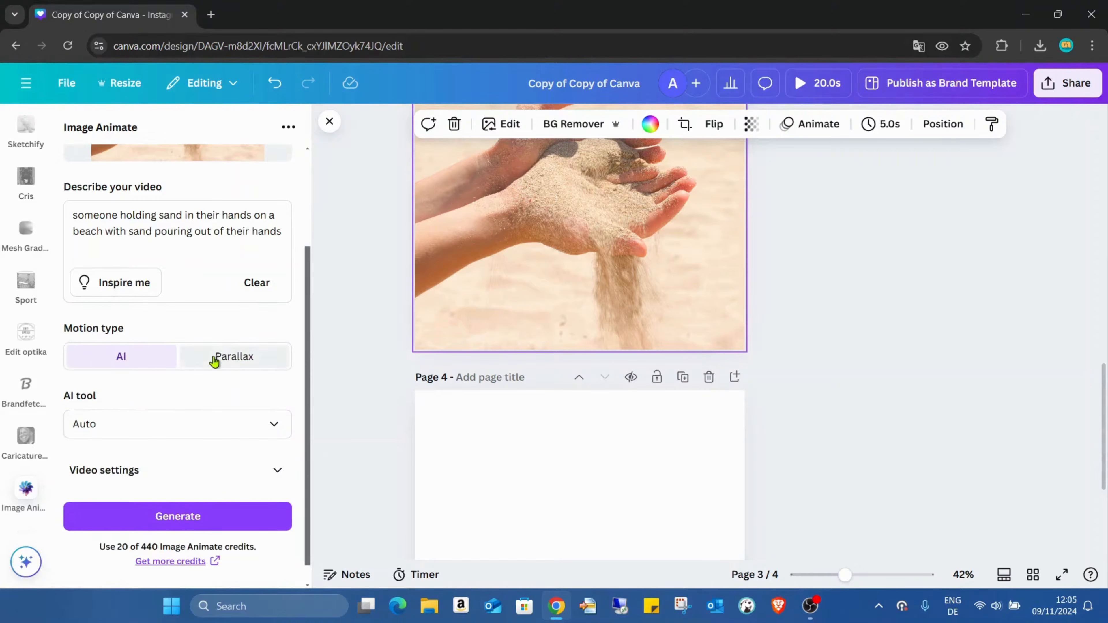
scroll(227, 374, "down", 1)
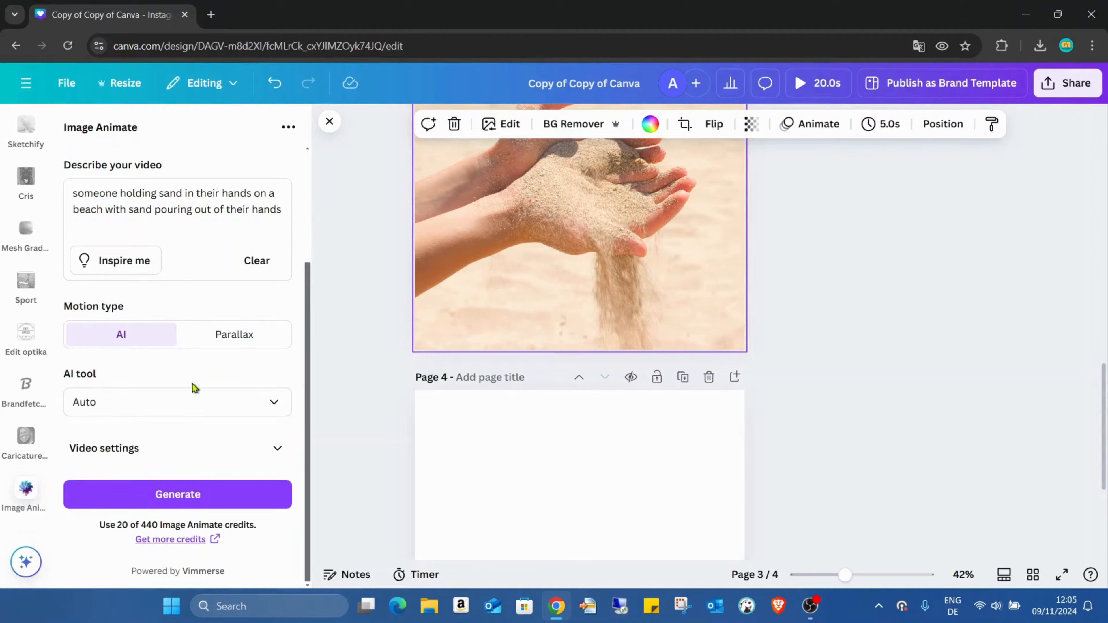
left_click(280, 406)
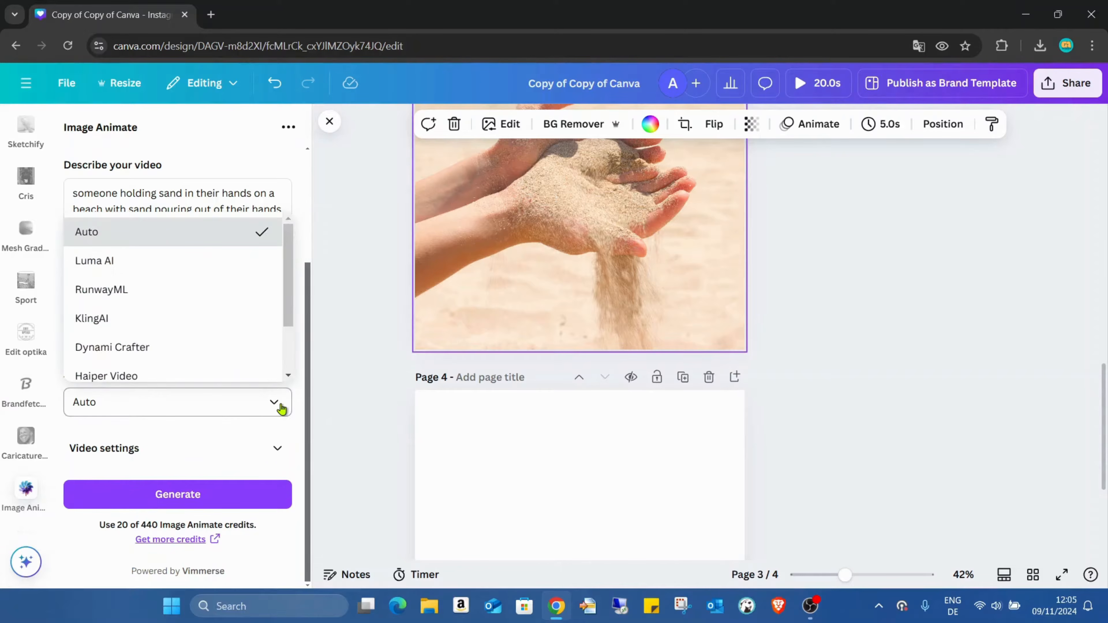
scroll(242, 347, "down", 2)
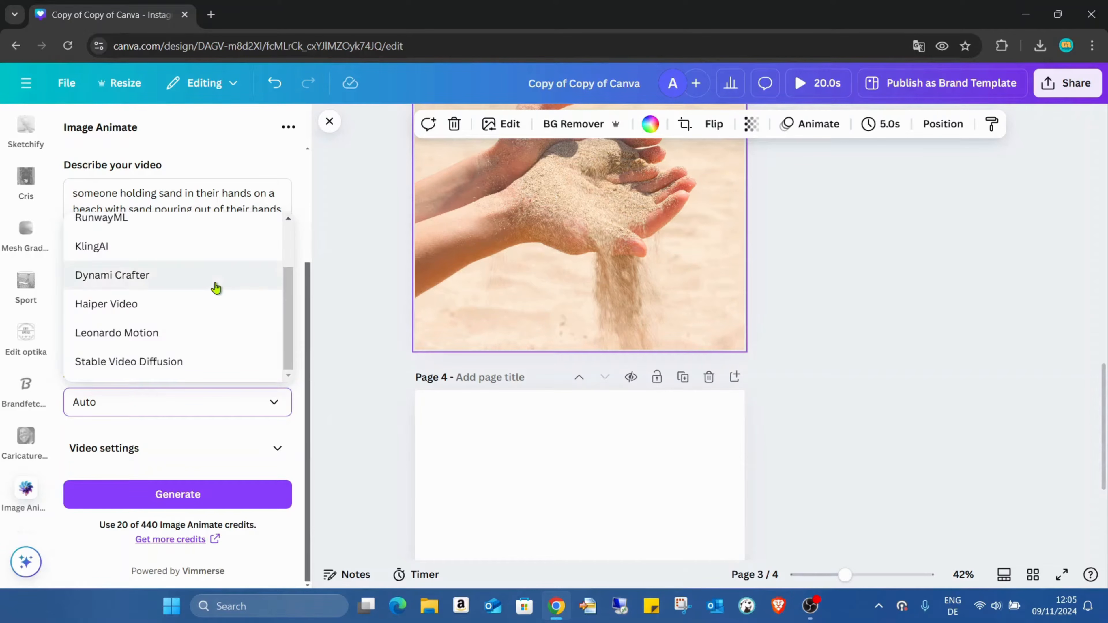
scroll(216, 286, "up", 2)
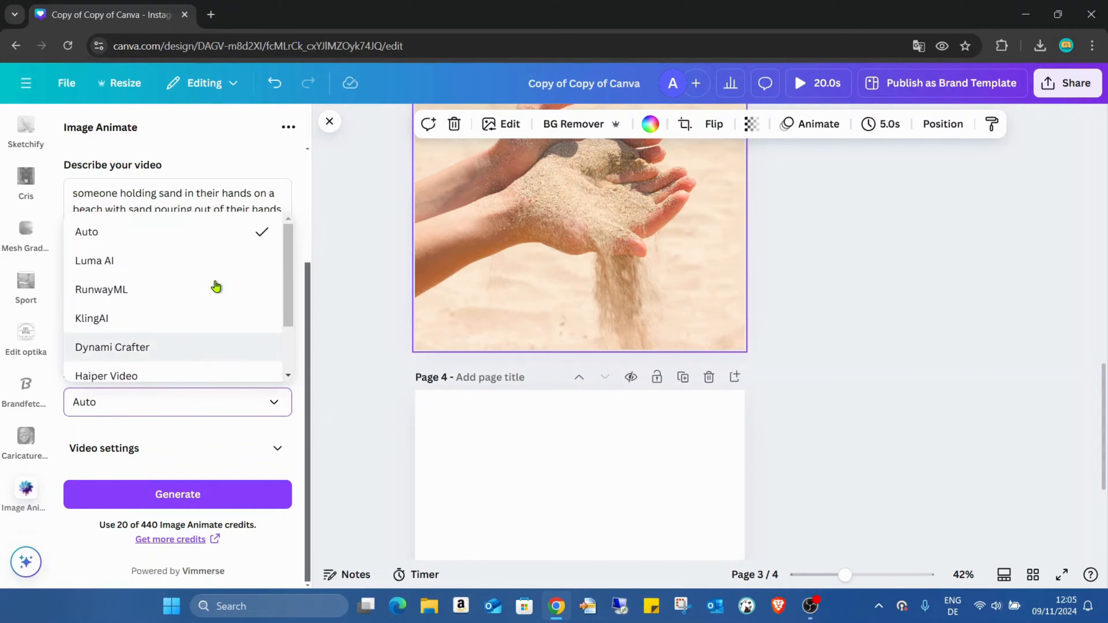
left_click(156, 243)
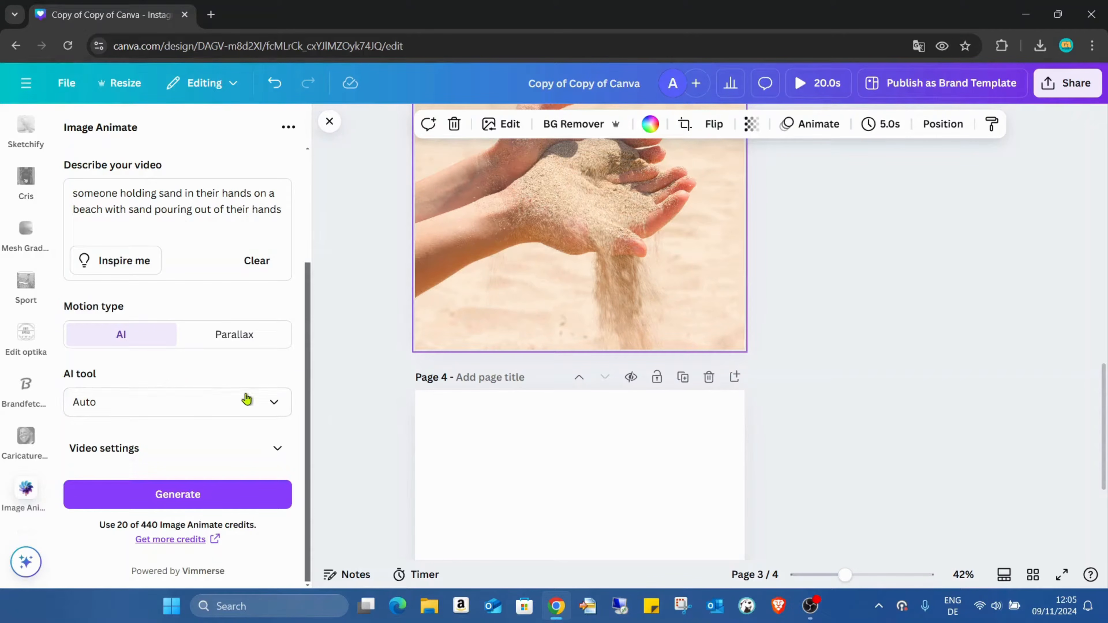
Review the motion range, motion length and loop settings, and generate the video.
left_click(270, 452)
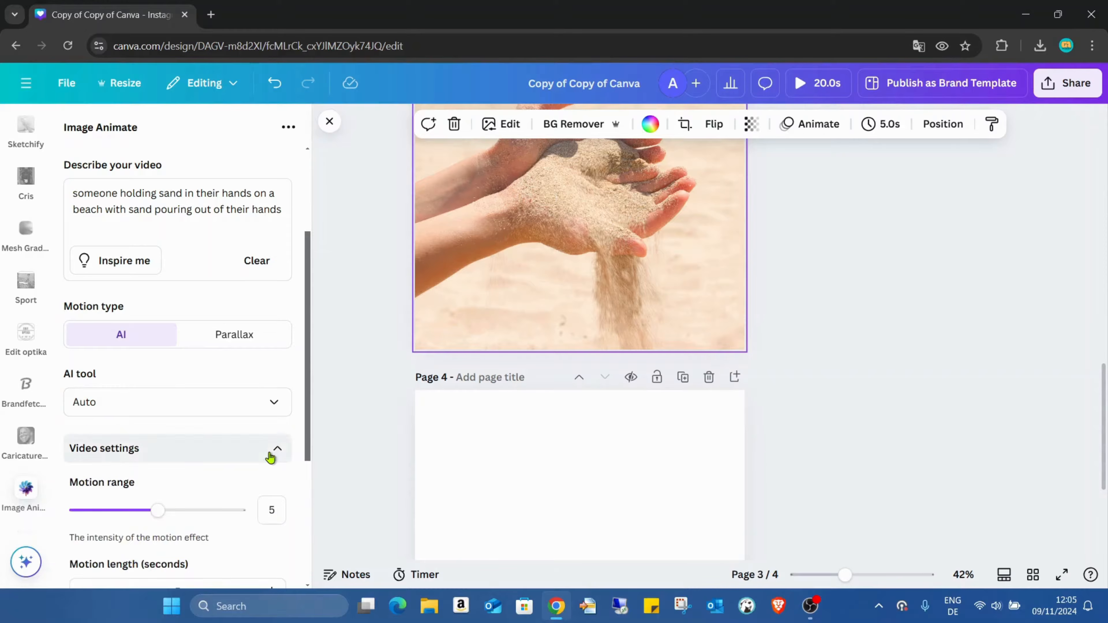
scroll(262, 427, "down", 3)
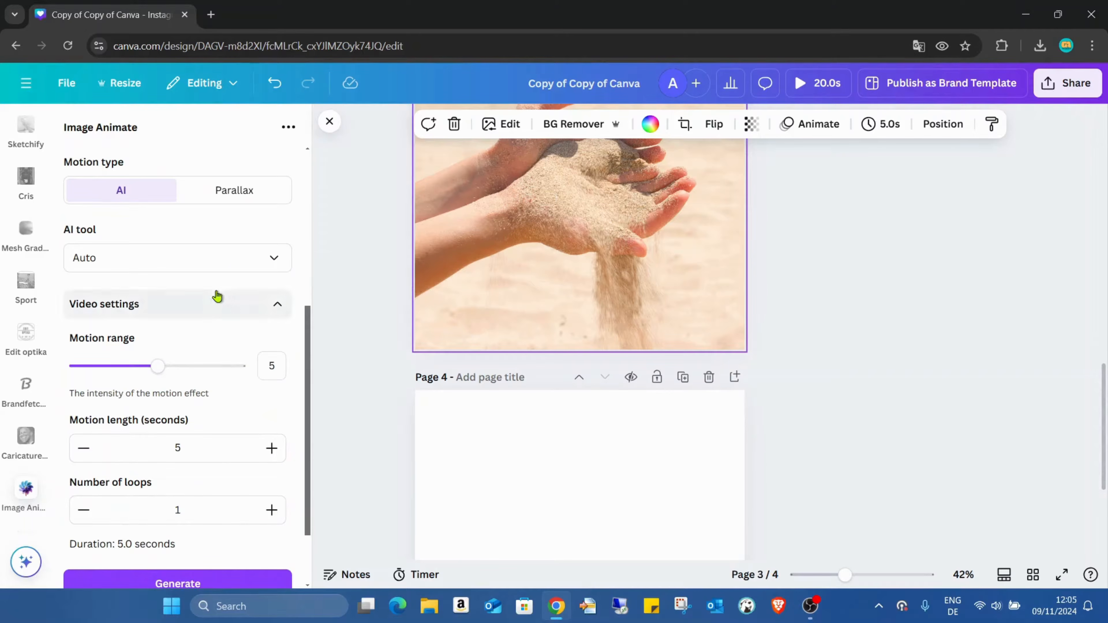
scroll(213, 317, "up", 2)
scroll(213, 318, "down", 2)
scroll(148, 285, "down", 2)
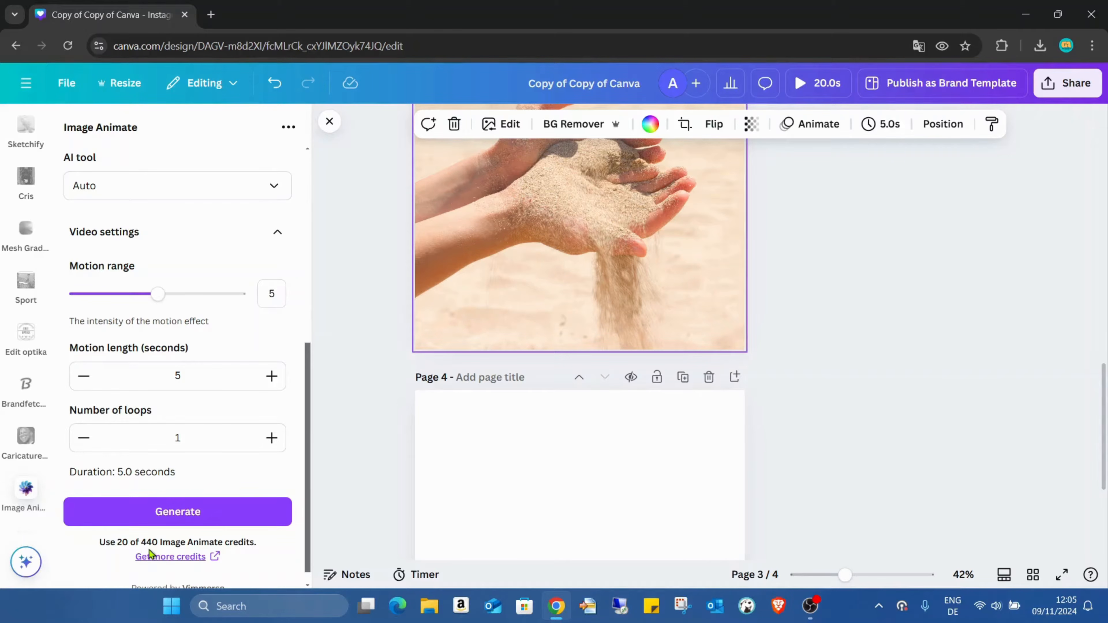
left_click(202, 512)
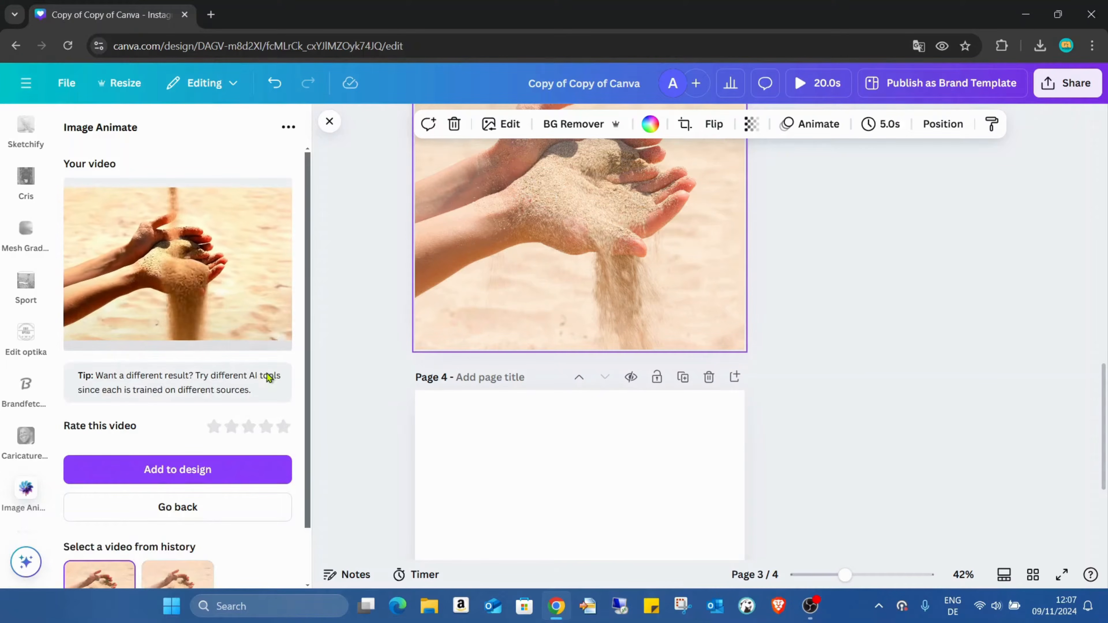
Add the generated sand video to the blank page 4.
scroll(539, 364, "down", 2)
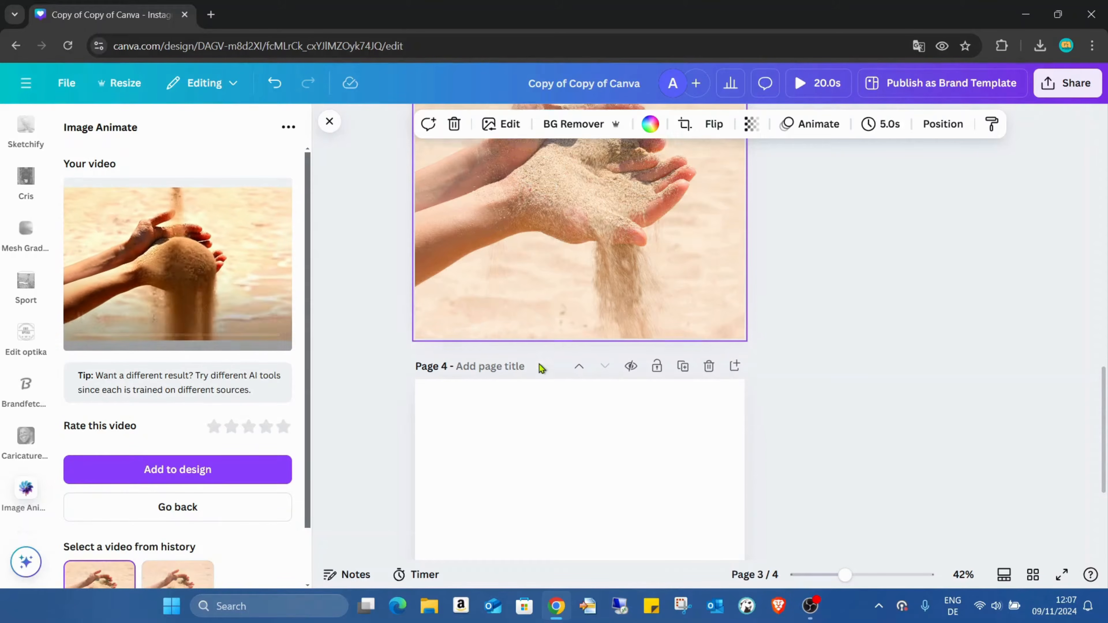
scroll(545, 371, "down", 2)
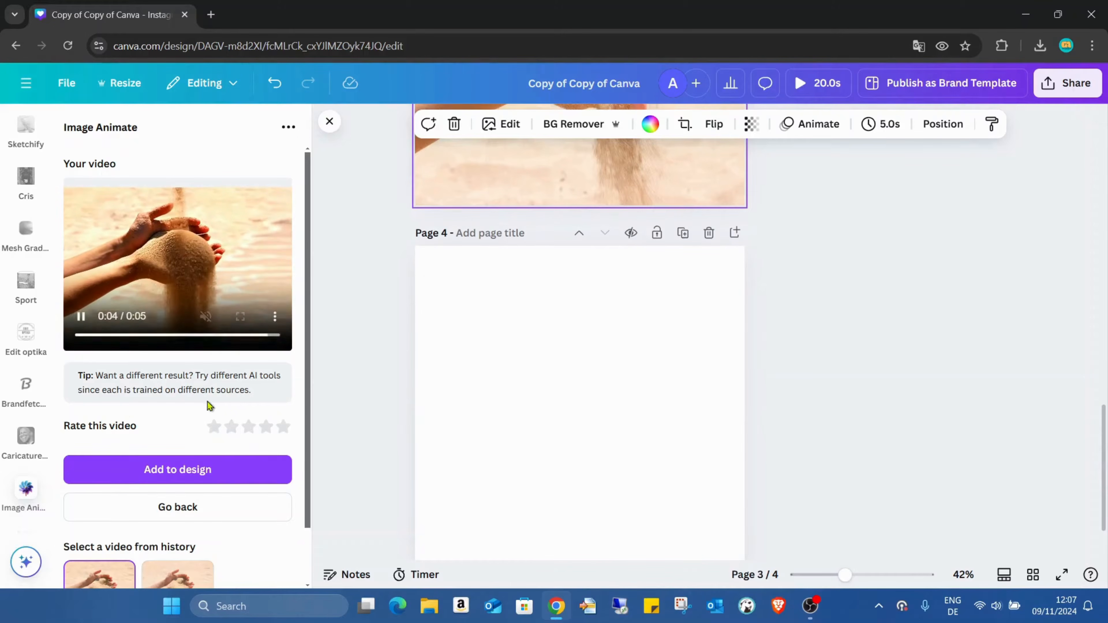
left_click(546, 384)
scroll(662, 361, "down", 2)
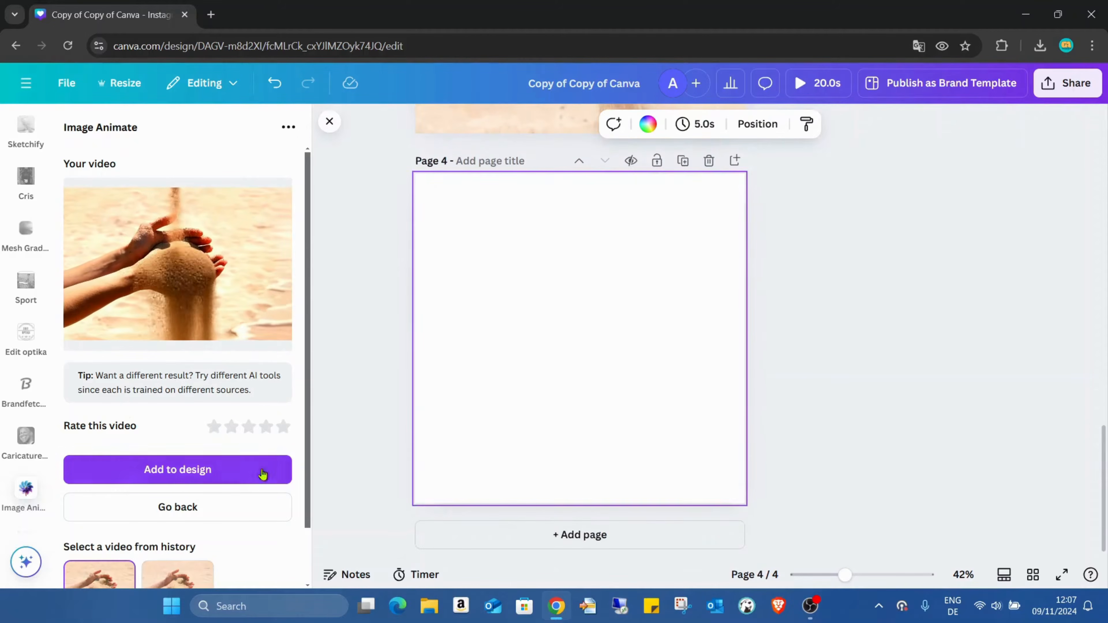
left_click(195, 471)
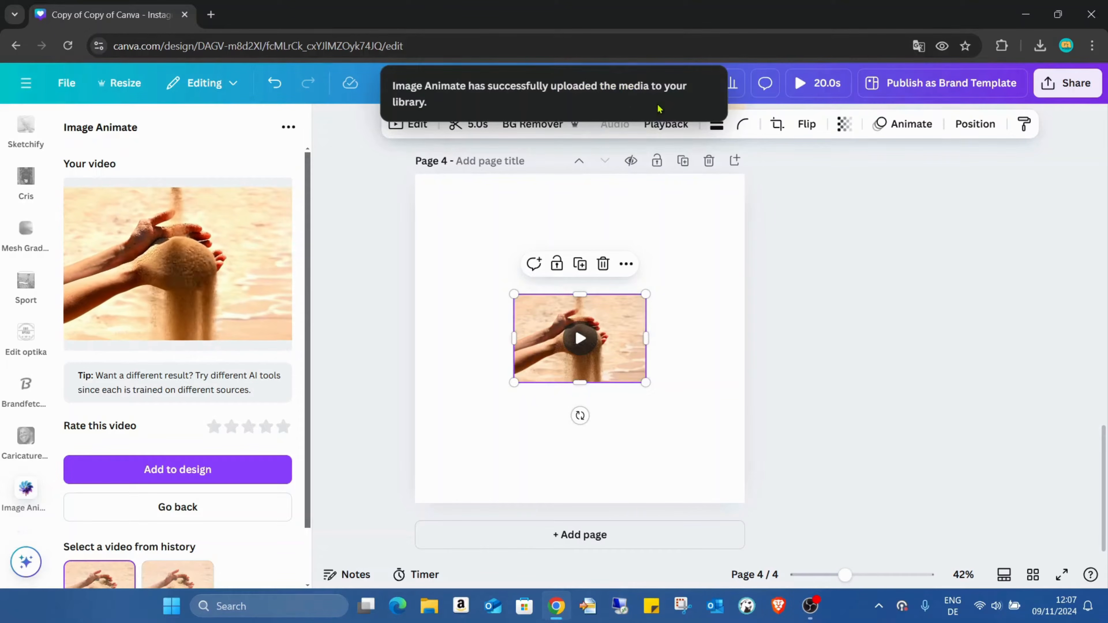
Set the sand video as the background of page 4 and play it.
left_click(469, 245)
left_click(532, 317)
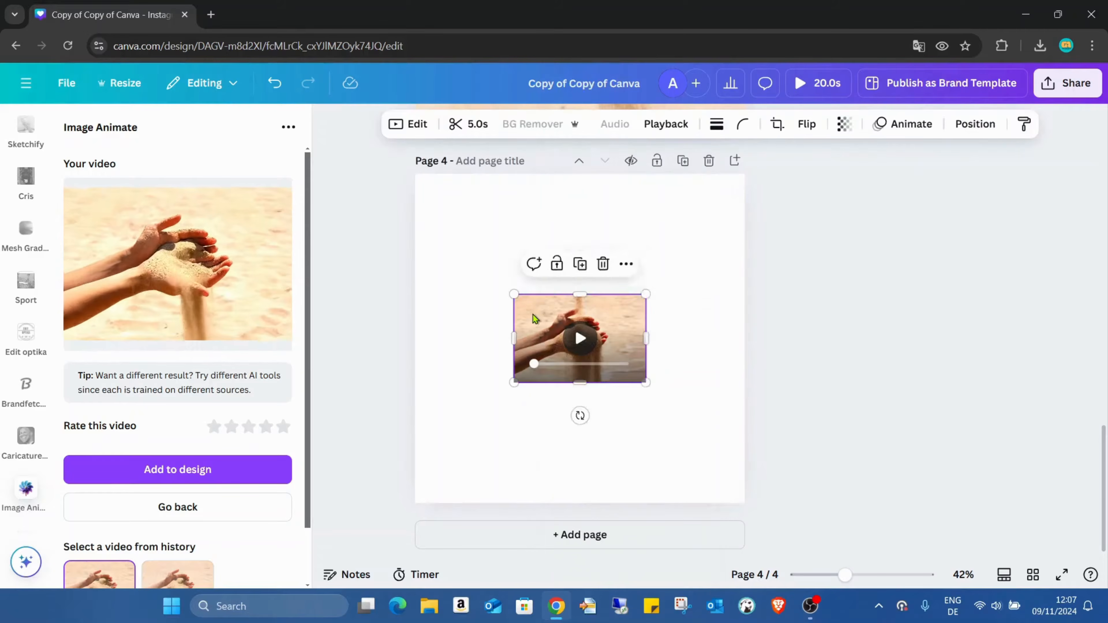
right_click(532, 315)
left_click(697, 511)
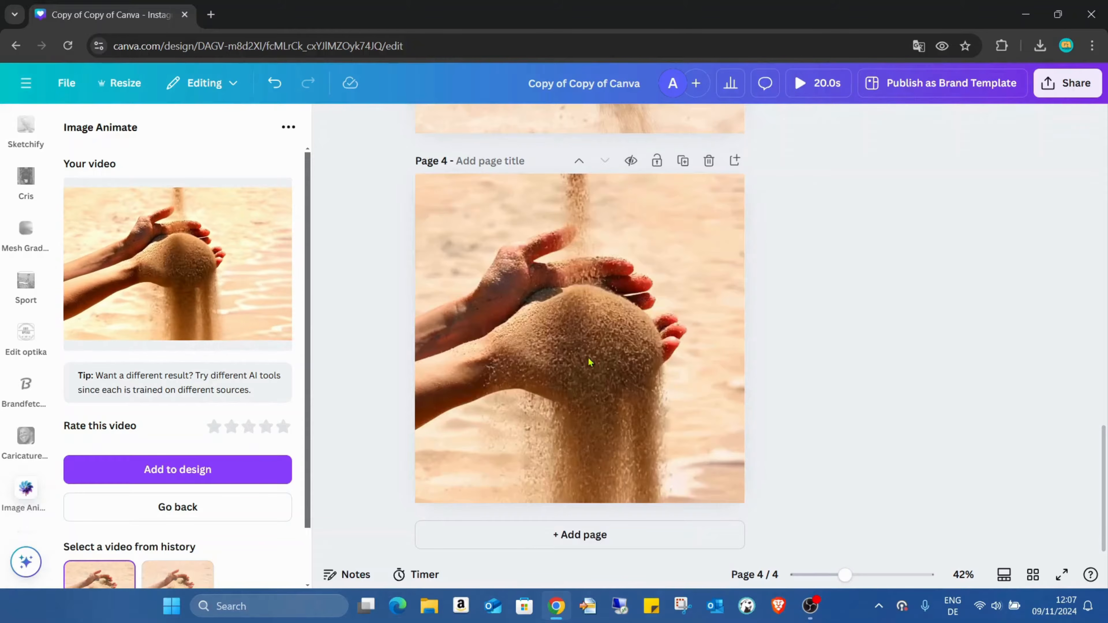
left_click(648, 387)
left_click(594, 355)
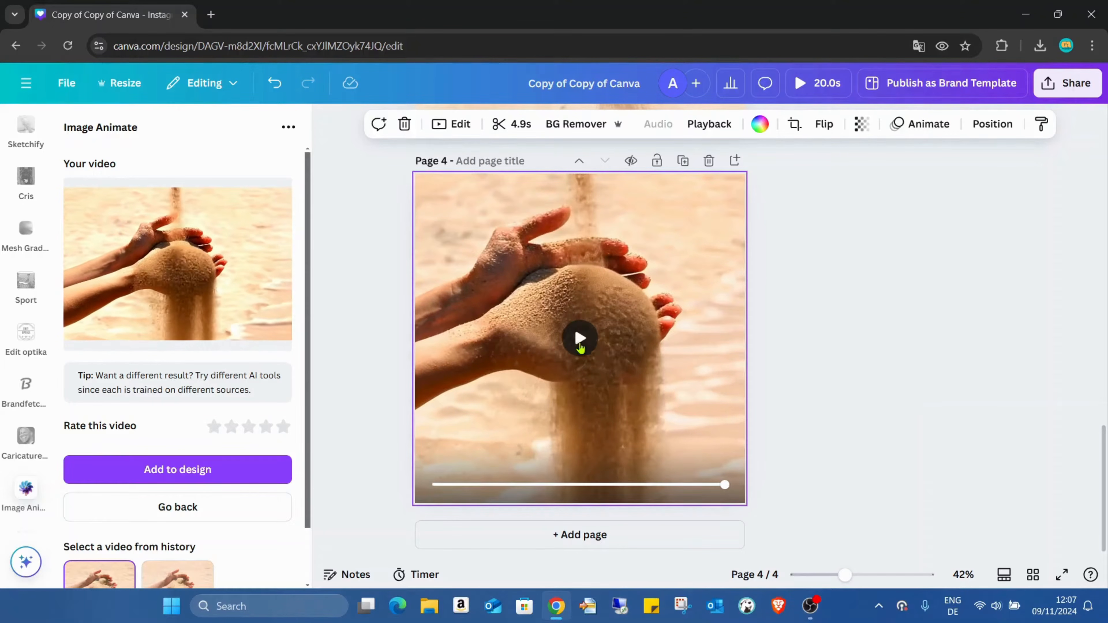
Compare the sand videos on pages 2 and 4 by playing them and viewing the still photo between them.
scroll(766, 305, "up", 10)
scroll(742, 296, "up", 3)
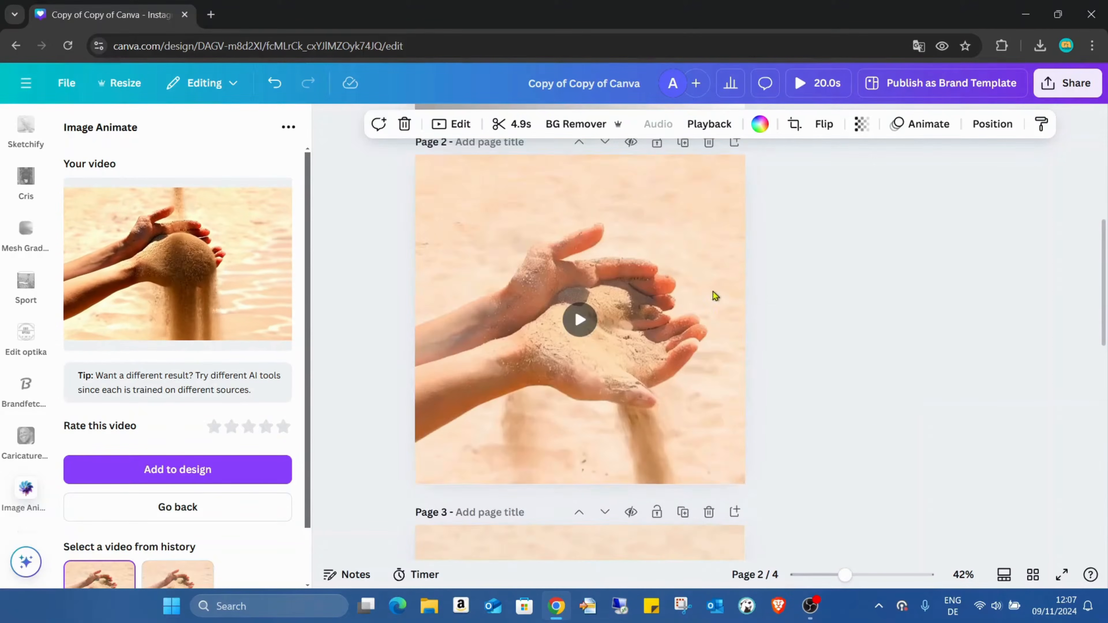
scroll(637, 306, "down", 10)
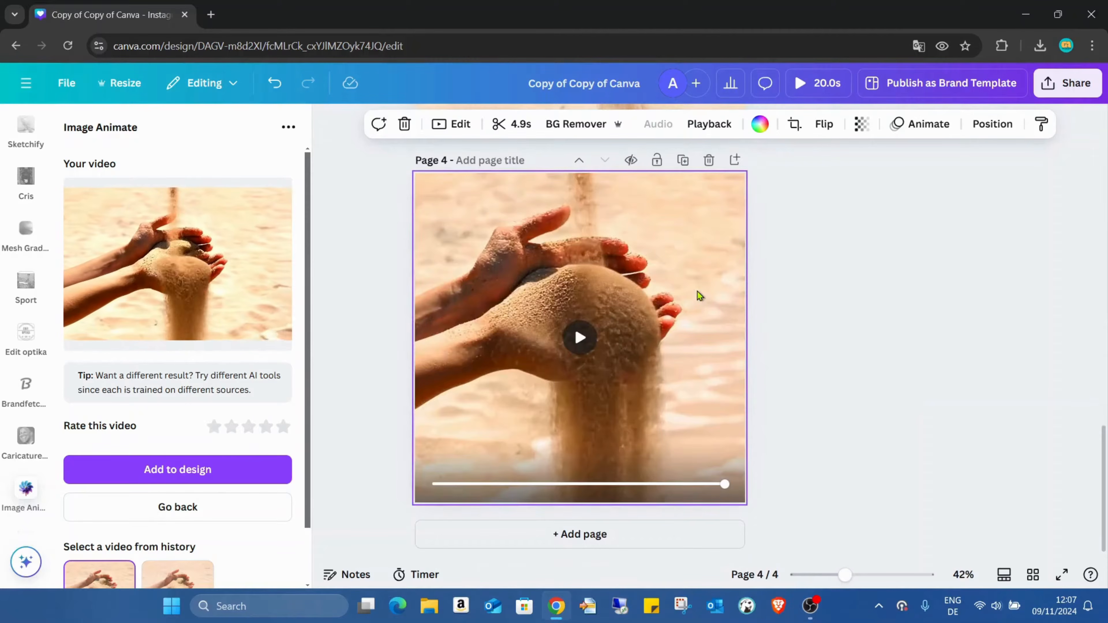
left_click(580, 323)
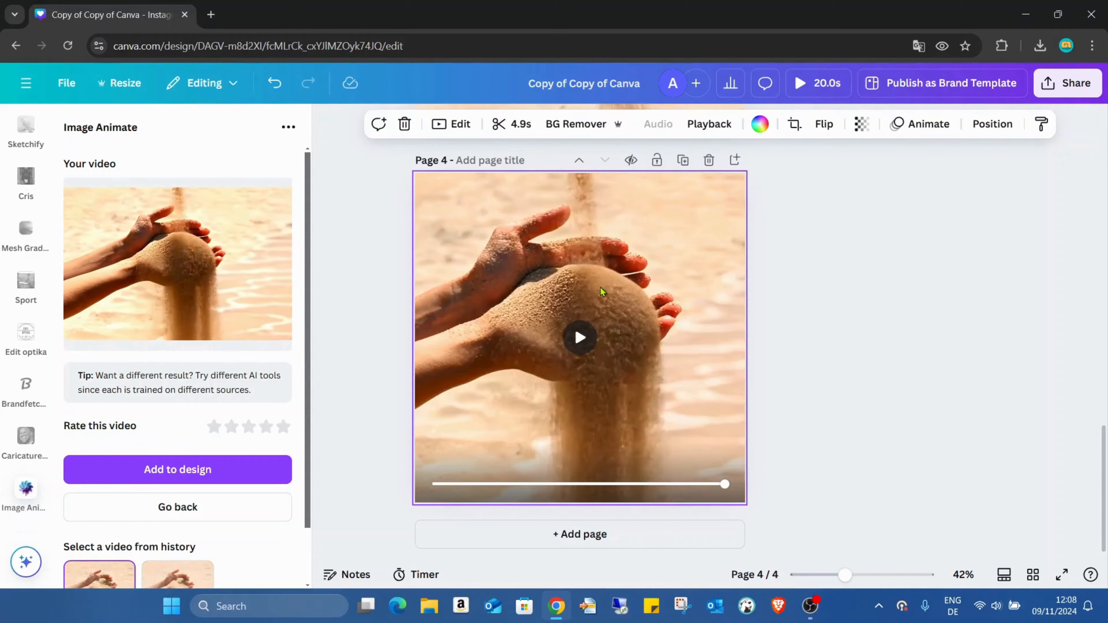
scroll(773, 307, "up", 12)
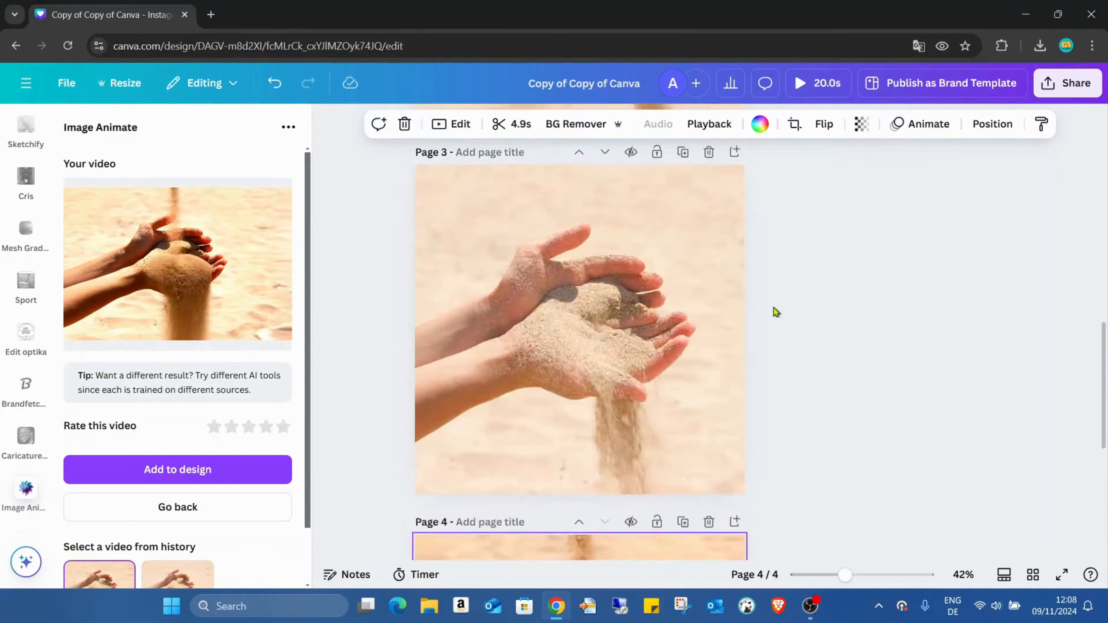
left_click(578, 323)
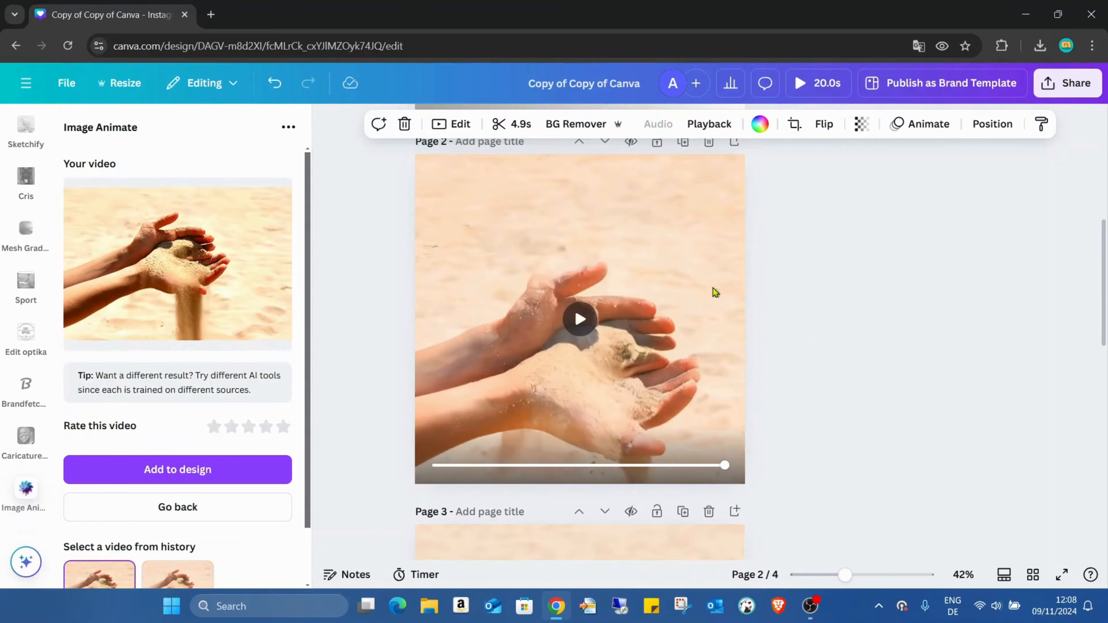
left_click(579, 326)
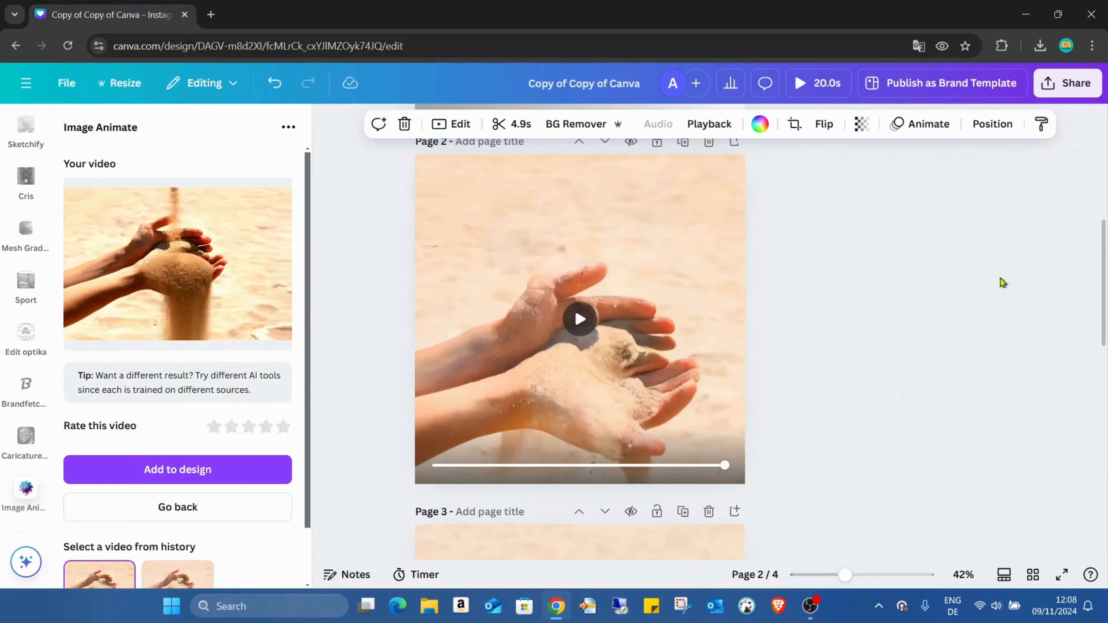
scroll(999, 278, "down", 15)
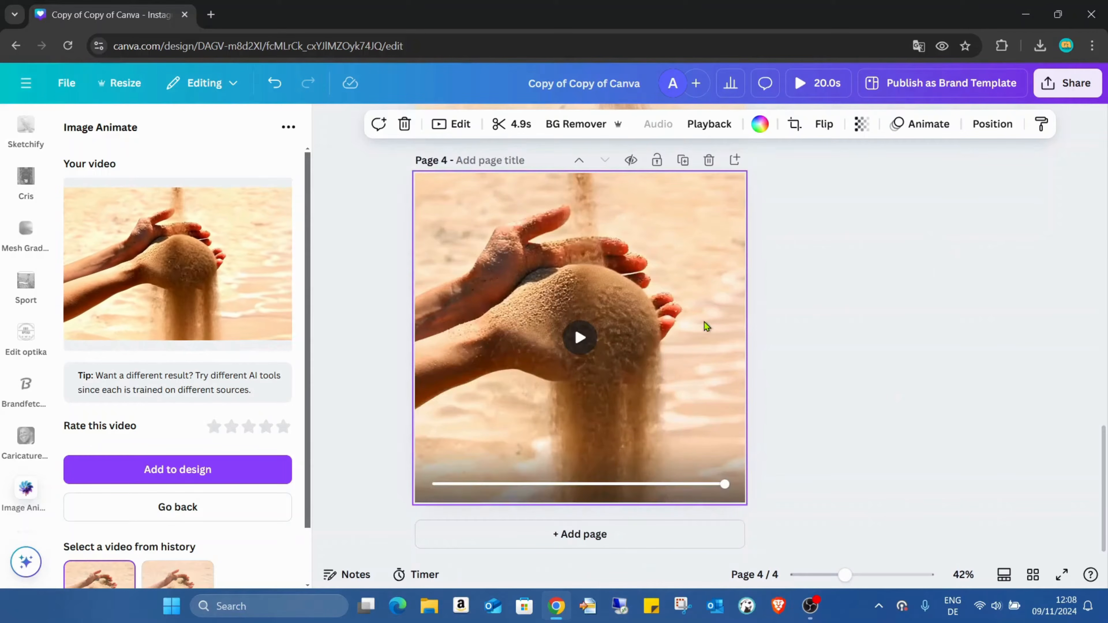
left_click(579, 337)
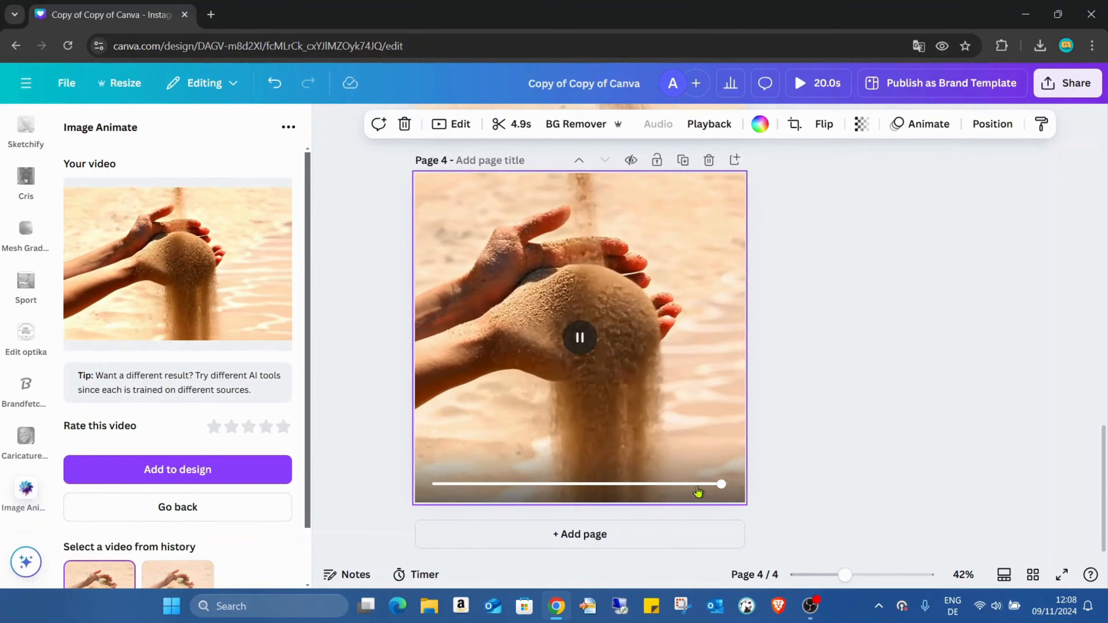
Add a blank page 5 and generate a Parallax video from the sand photo with the Circular camera path.
left_click(665, 535)
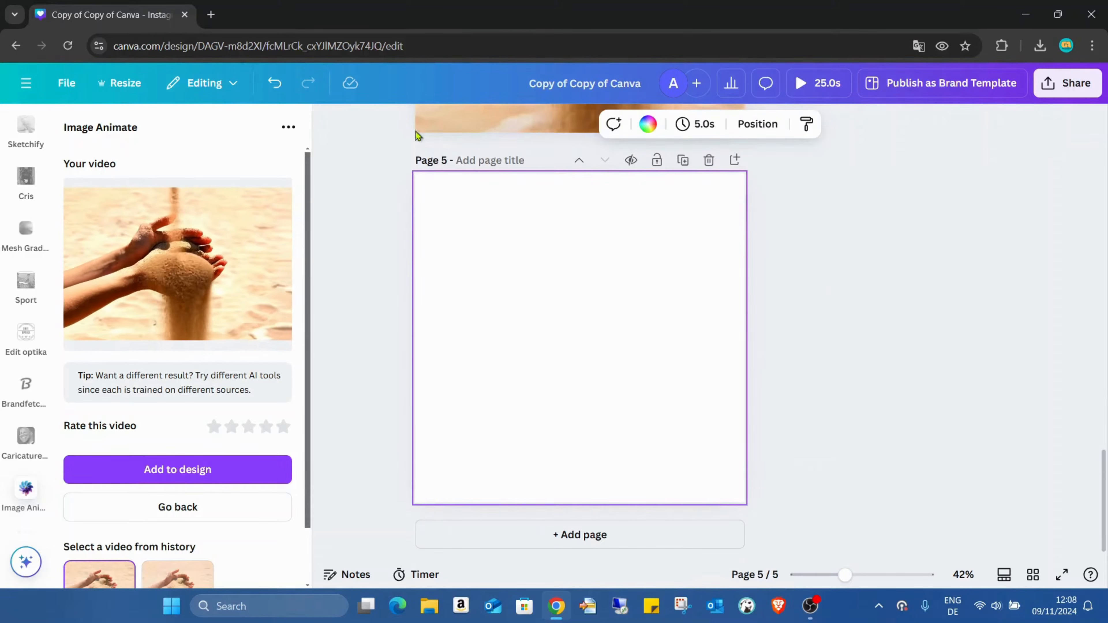
left_click(233, 509)
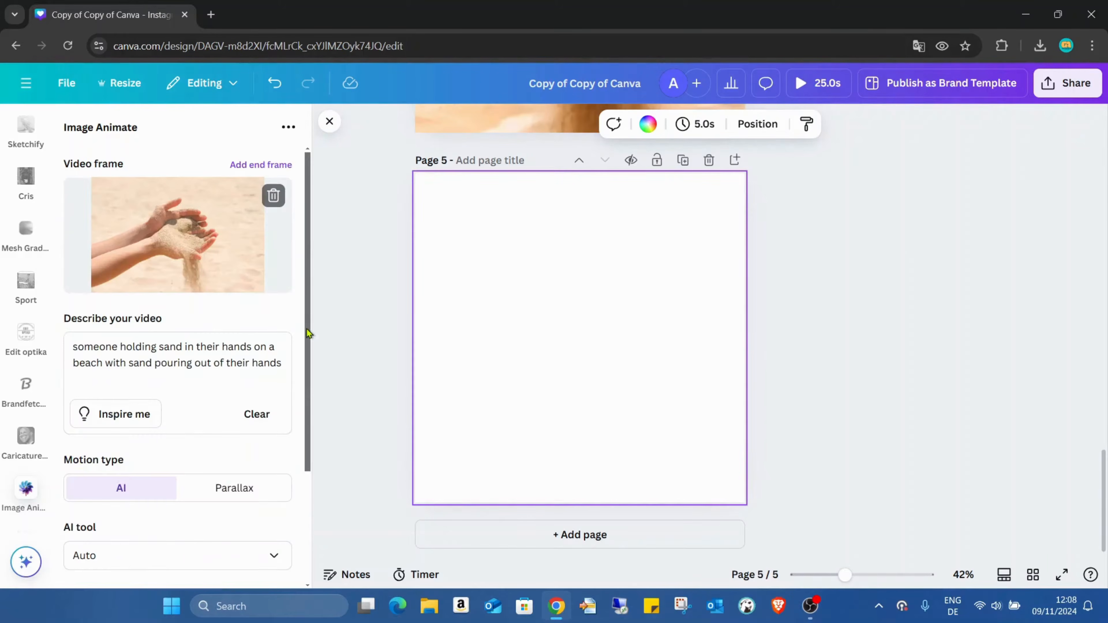
scroll(254, 349, "down", 1)
left_click(248, 341)
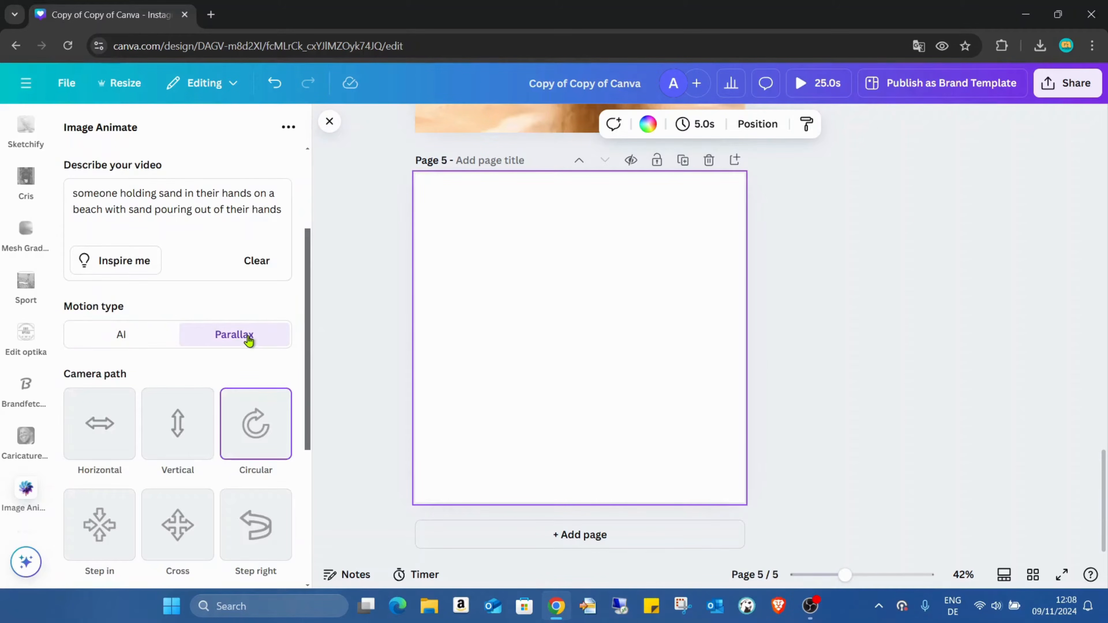
scroll(248, 340, "down", 5)
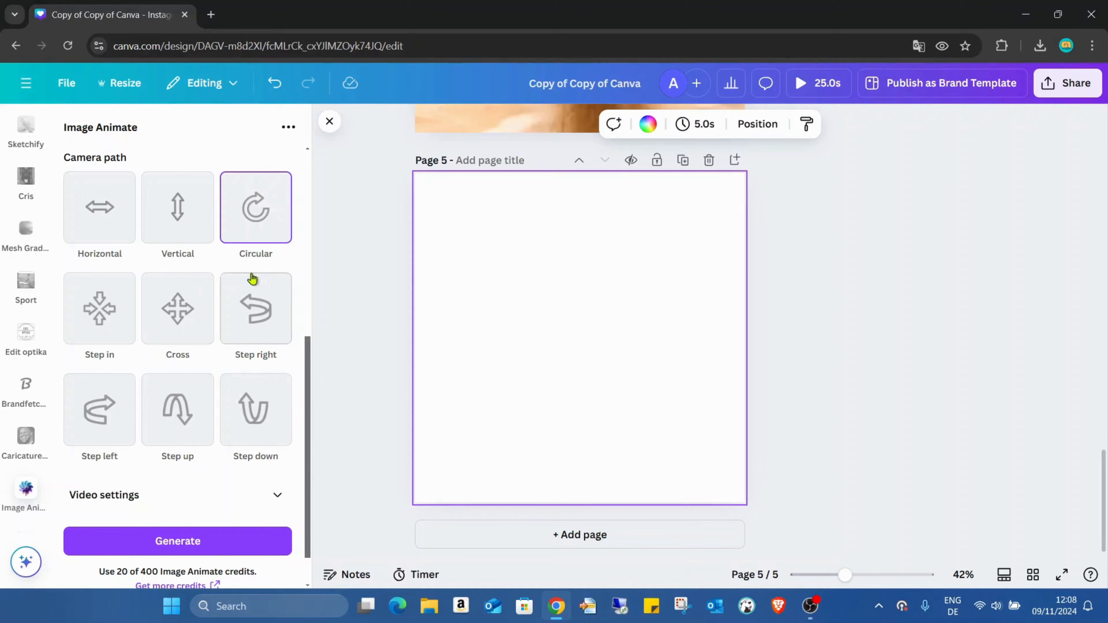
left_click(214, 540)
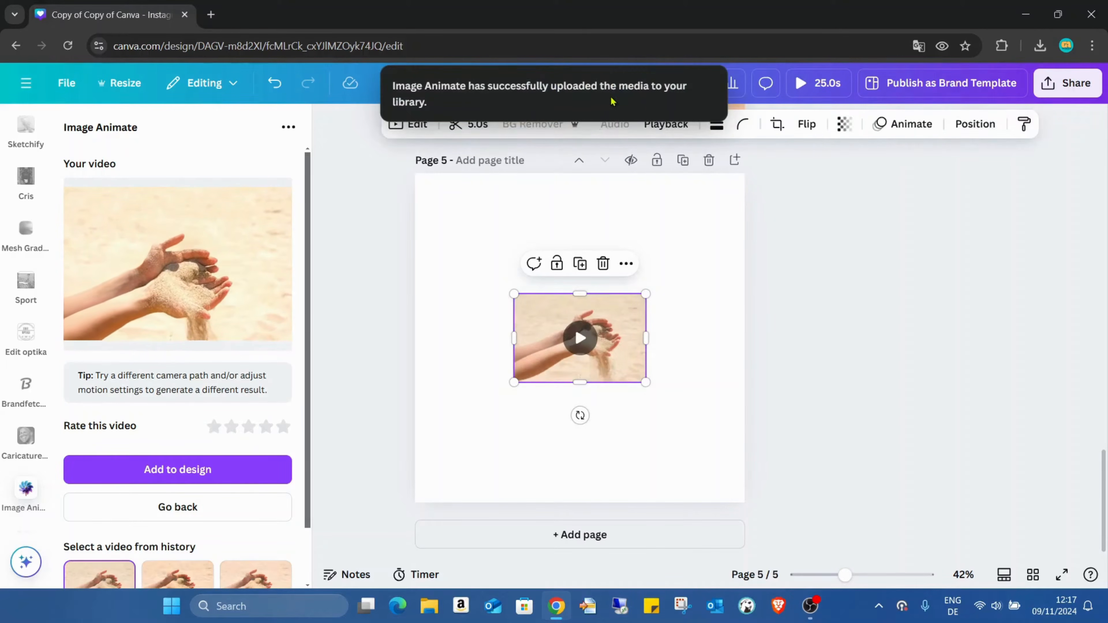
Expand page 5 with the parallax sand video to a whiteboard.
right_click(582, 288)
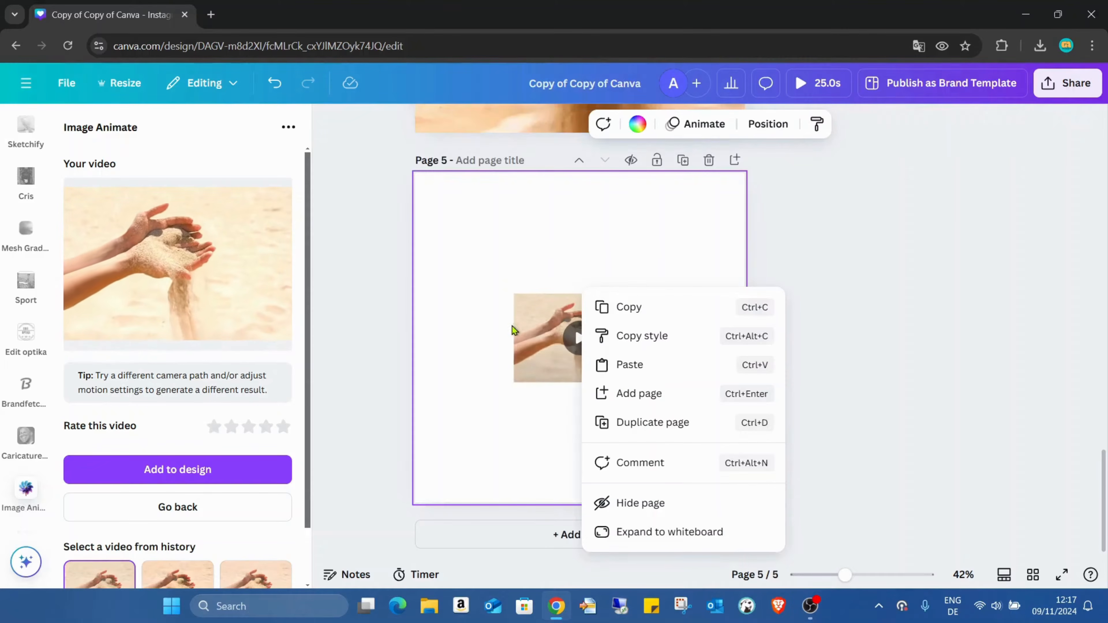
right_click(537, 313)
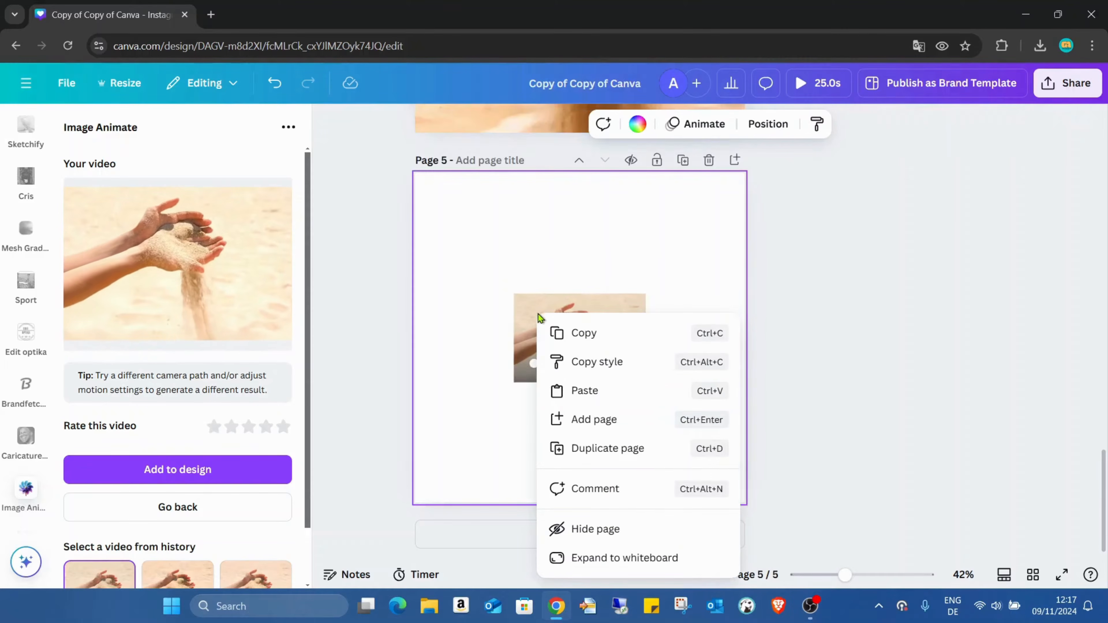
left_click(642, 555)
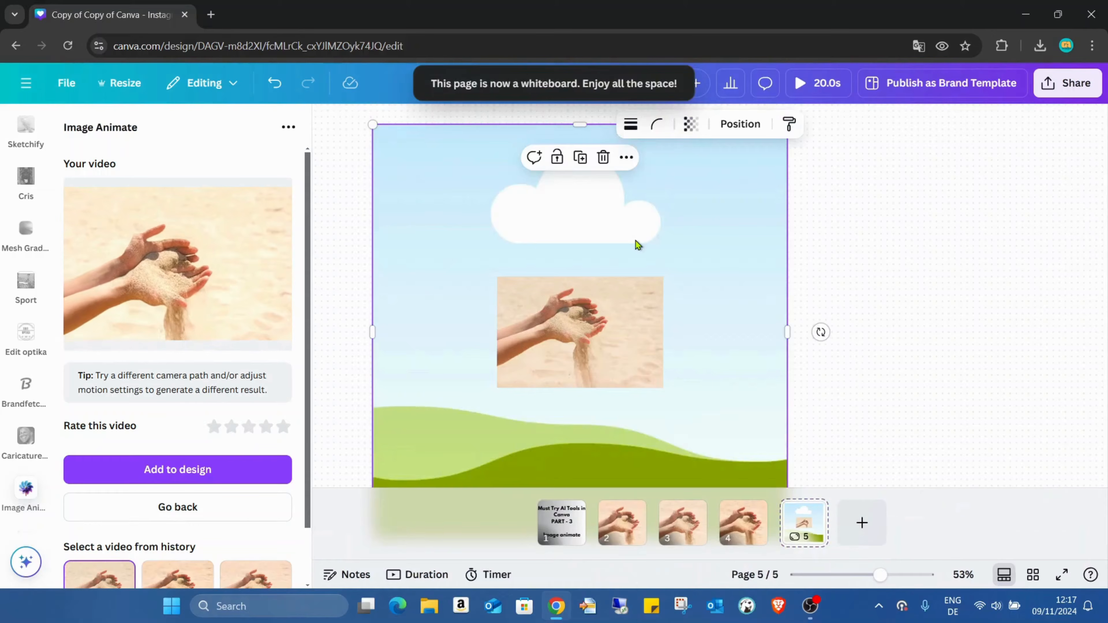
left_click(612, 294)
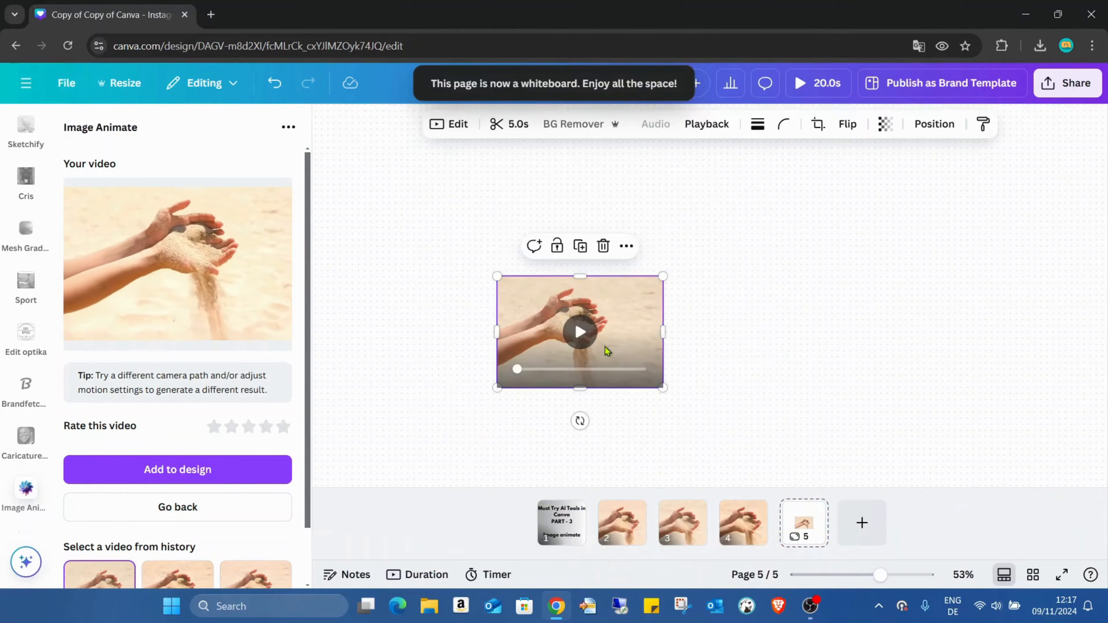
right_click(611, 314)
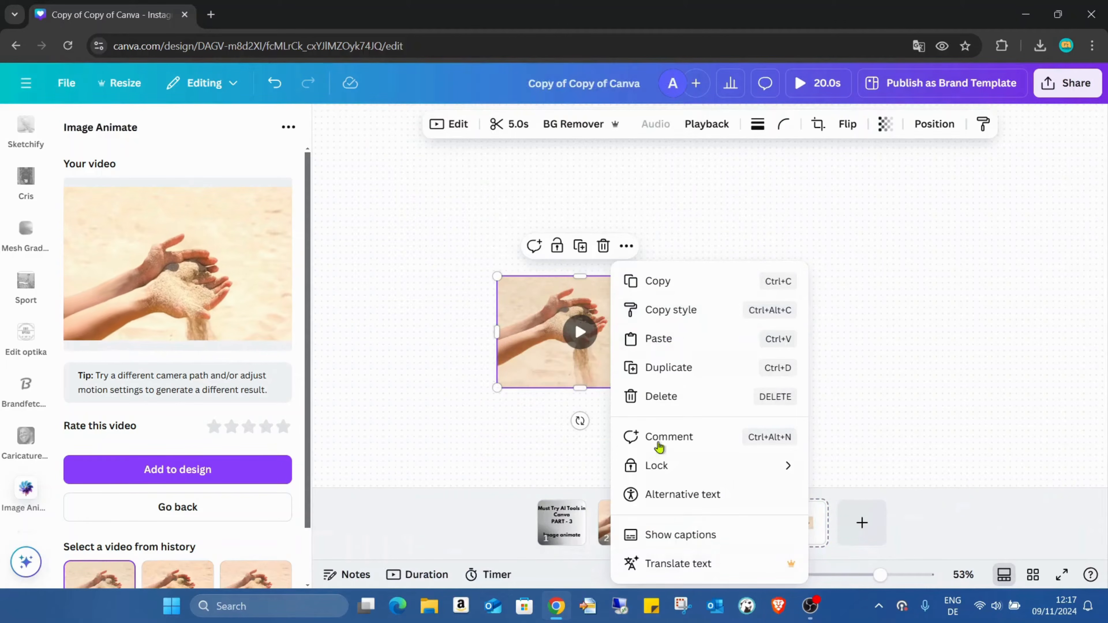
left_click(920, 529)
mouse_move(880, 574)
left_mouse_down()
mouse_move(808, 574)
mouse_move(871, 574)
left_mouse_up()
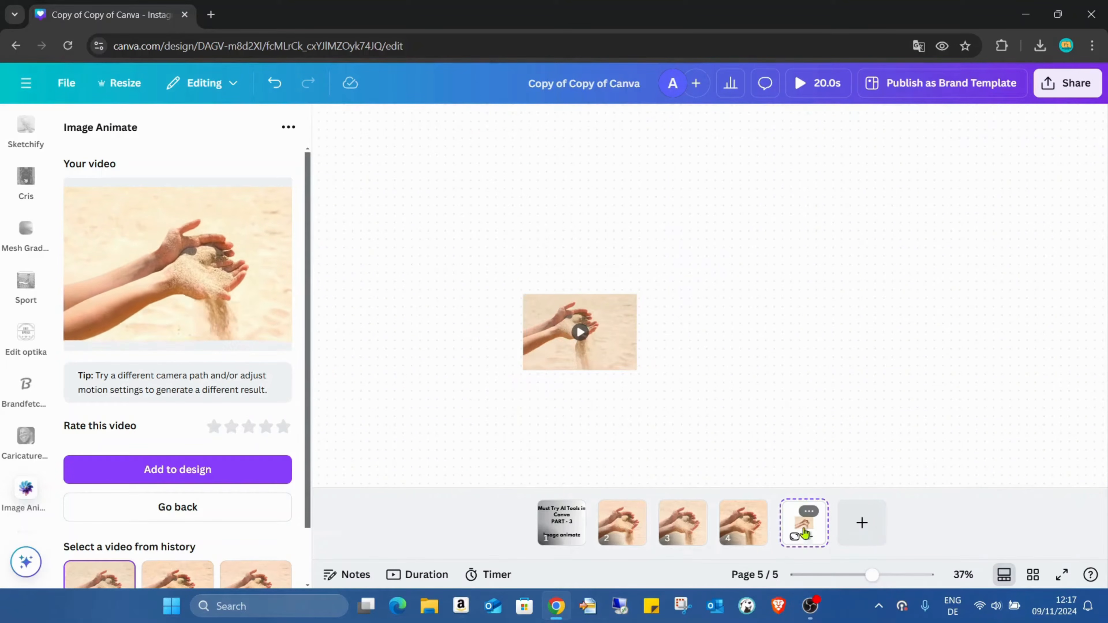
Delete the sand video from the whiteboard and remove the whiteboard page 5.
left_click(761, 530)
left_click(795, 522)
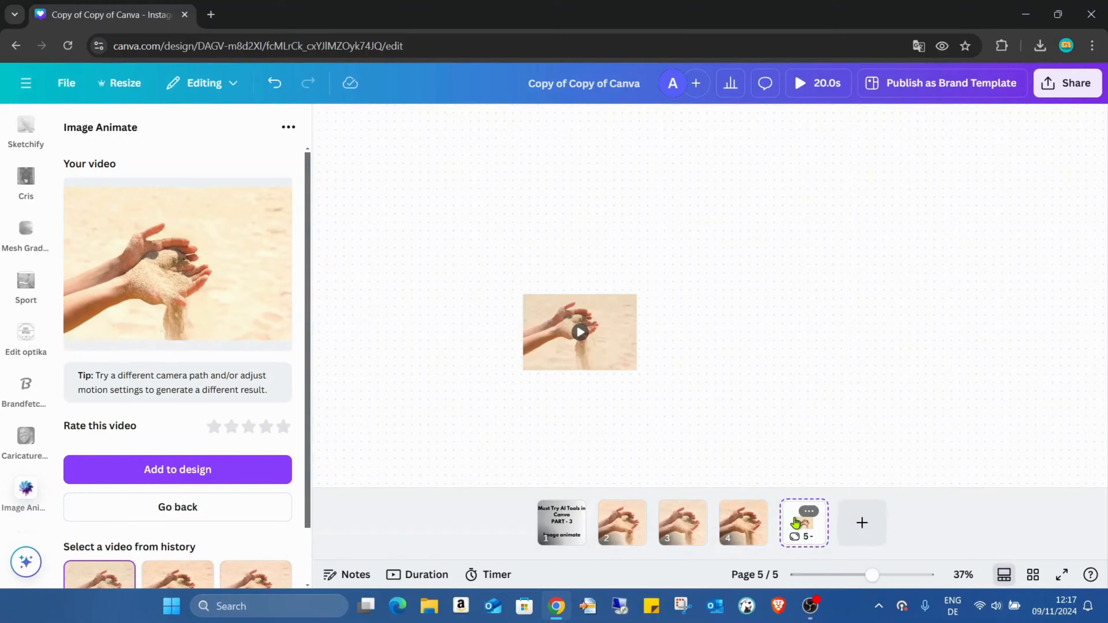
left_click(600, 347)
key("Delete")
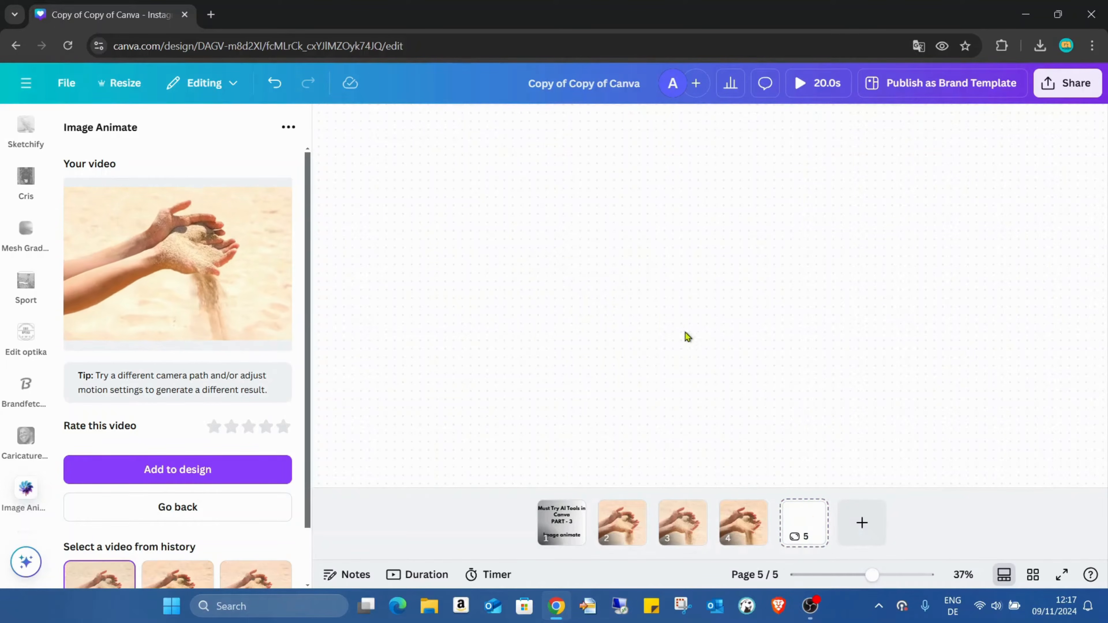
left_click(793, 513)
key("Delete")
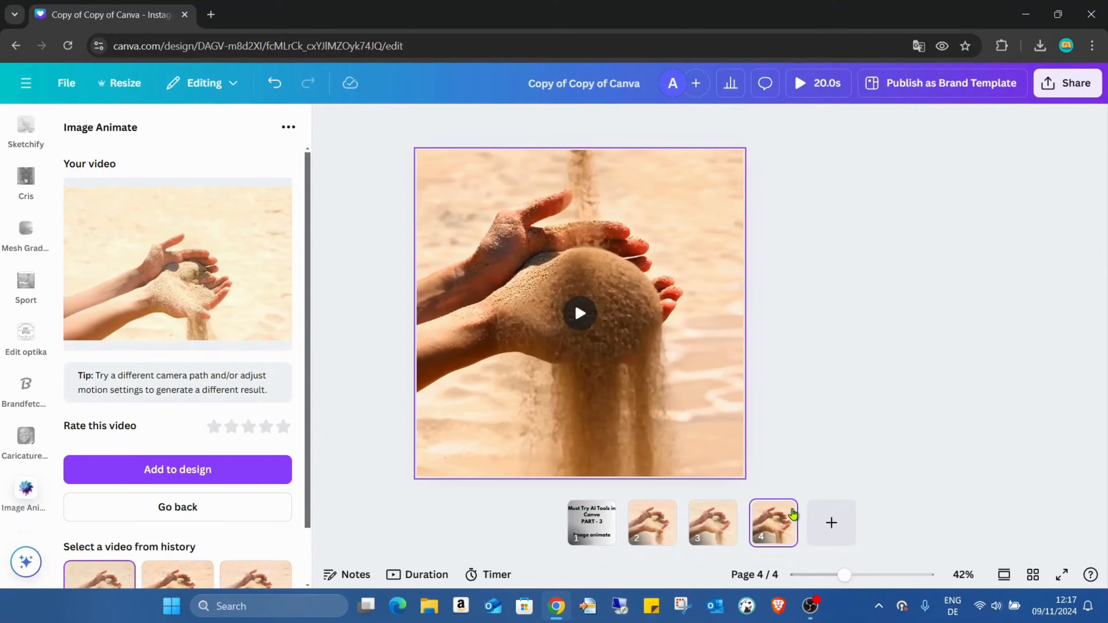
Add the generated parallax video to a new page 5, set it as the page background and play it.
left_click(821, 528)
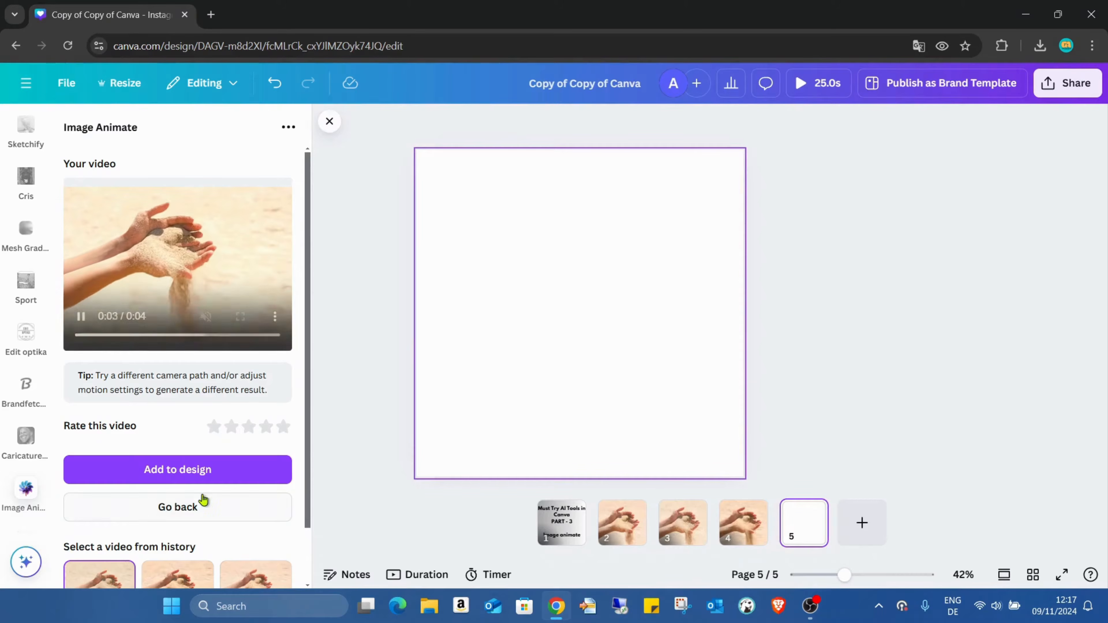
left_click(279, 467)
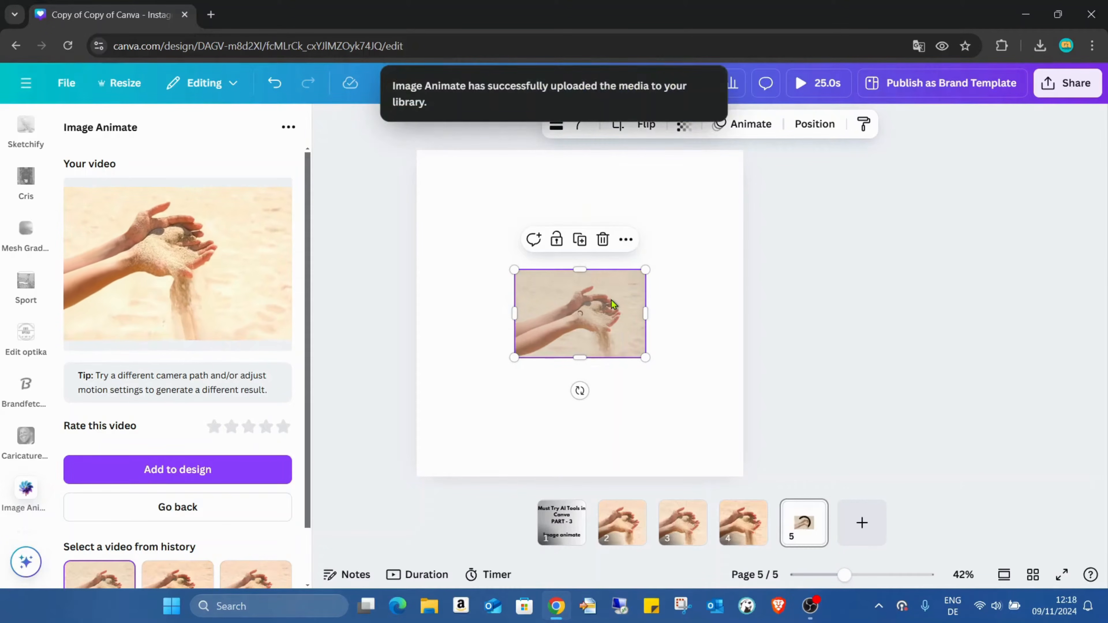
right_click(611, 285)
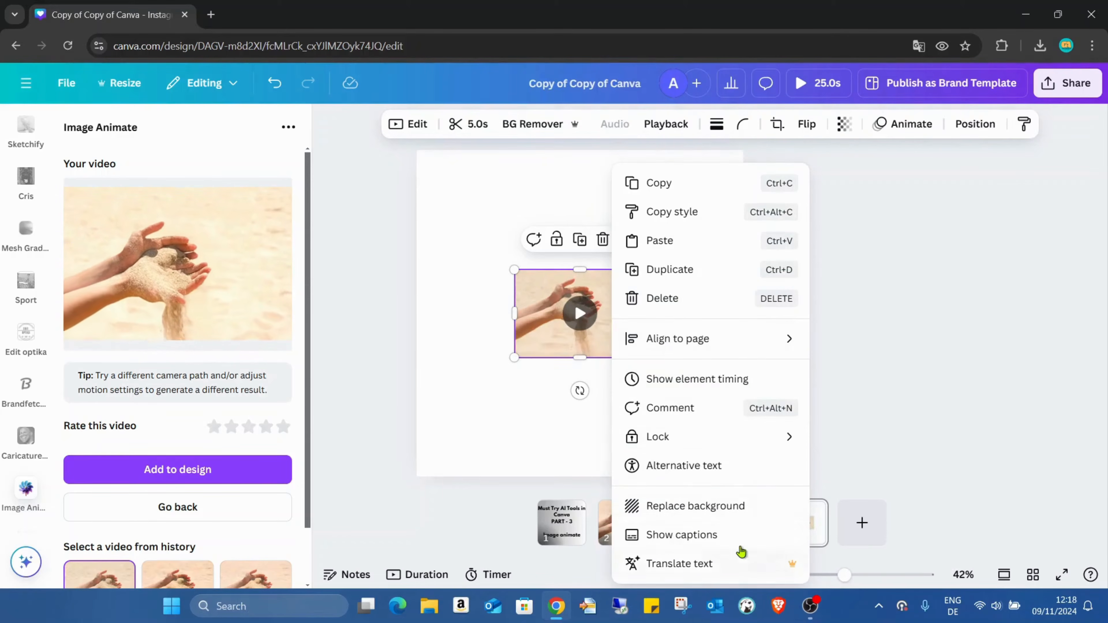
left_click(741, 508)
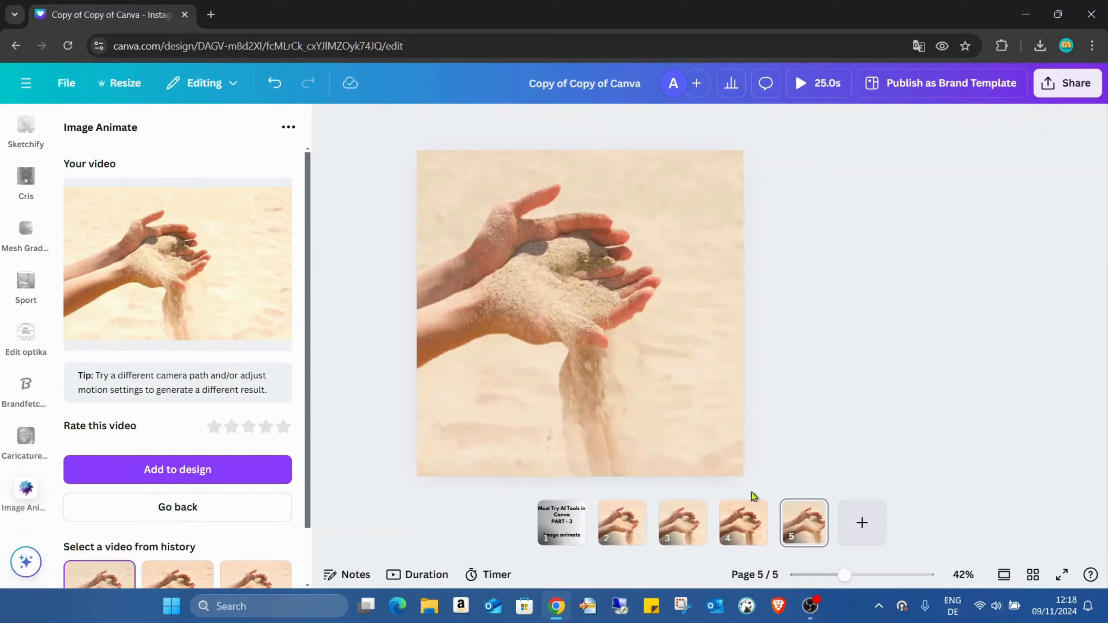
left_click(588, 326)
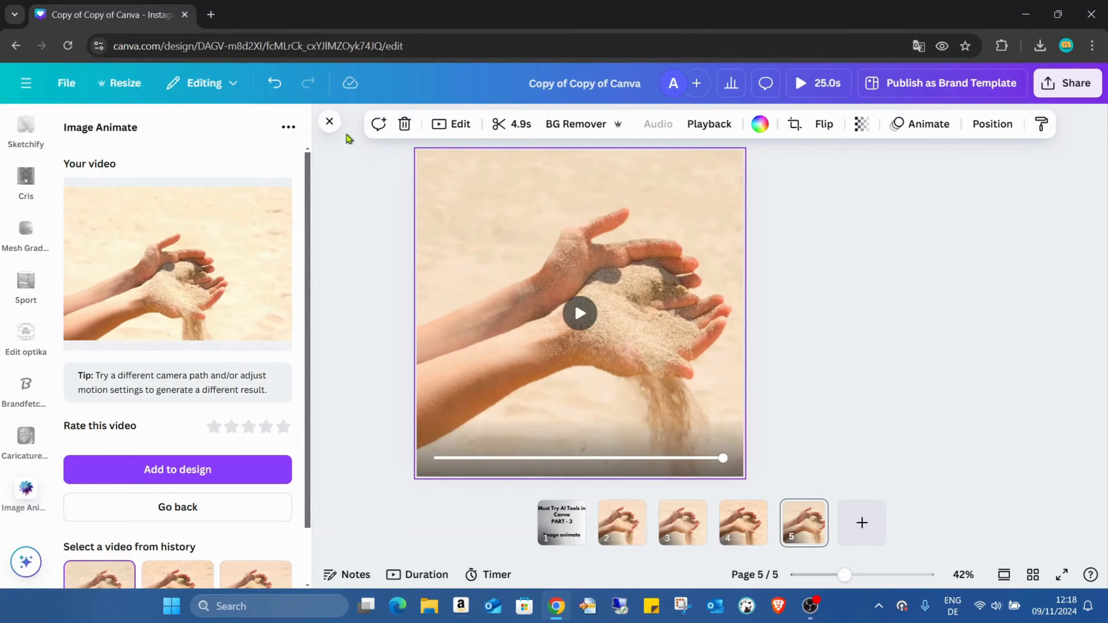
Return to the Image Animate settings and examine the Parallax camera paths, the credit usage, the prompt and the video frame.
left_click(245, 502)
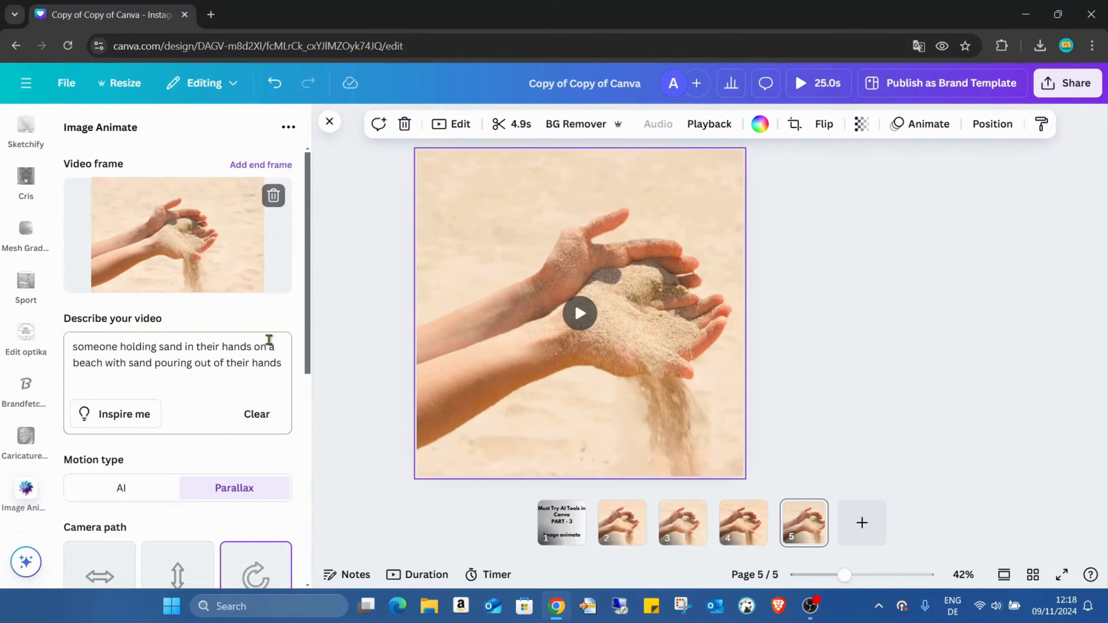
scroll(276, 292, "down", 6)
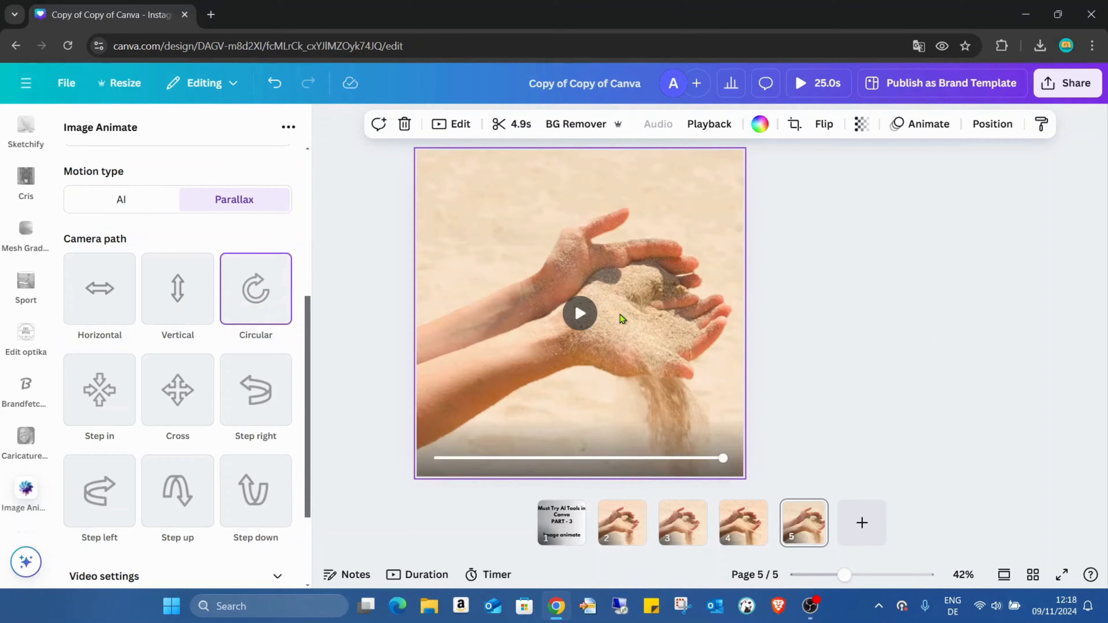
scroll(87, 245, "down", 2)
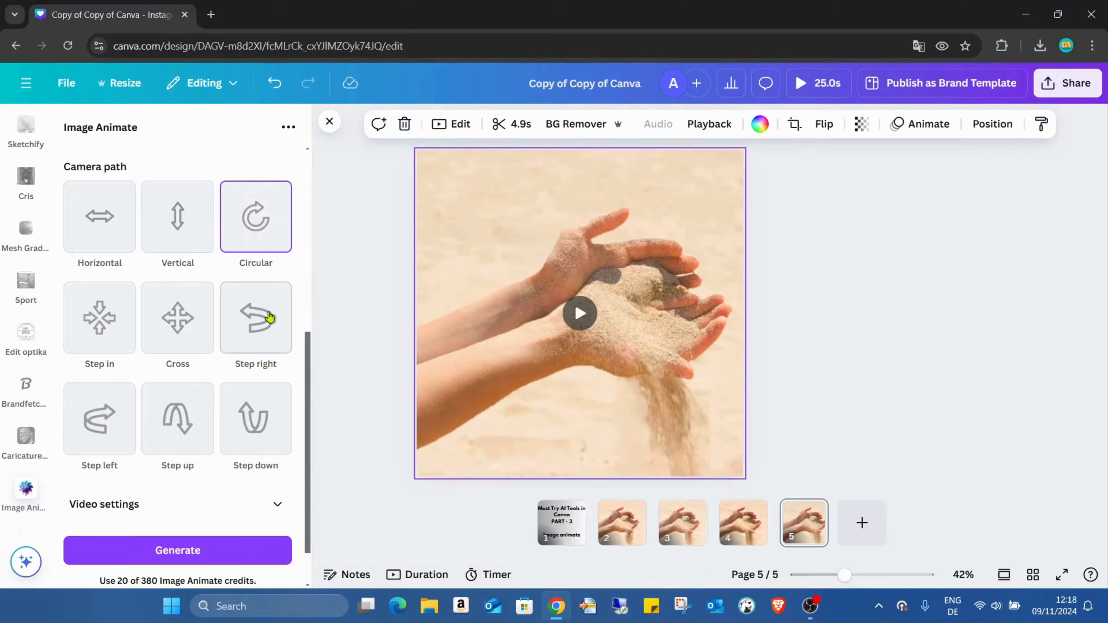
scroll(94, 359, "down", 2)
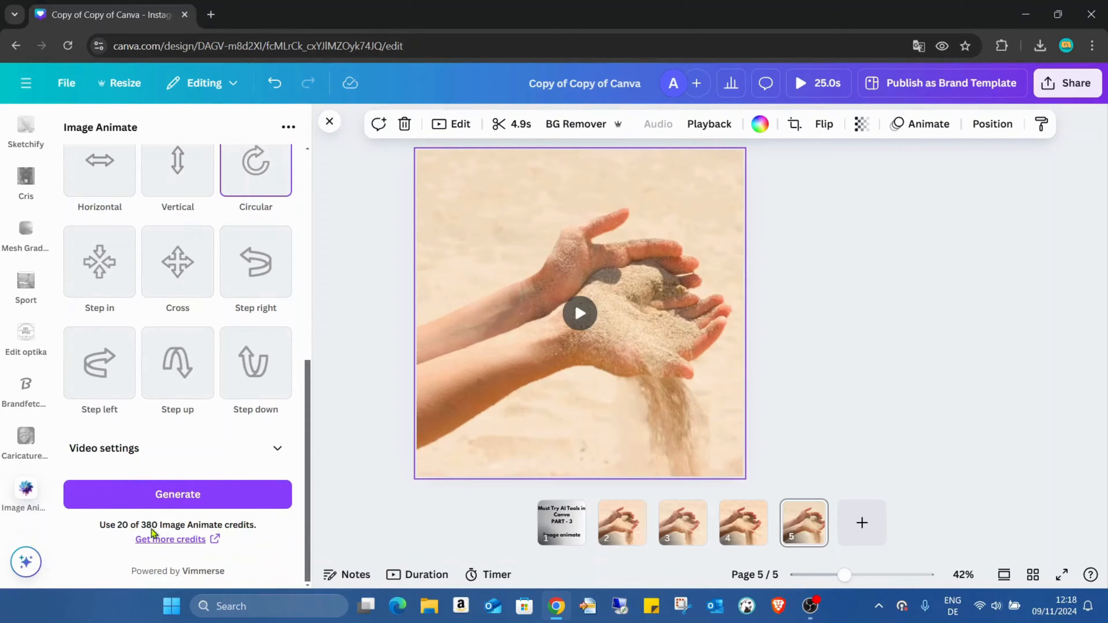
scroll(268, 517, "up", 2)
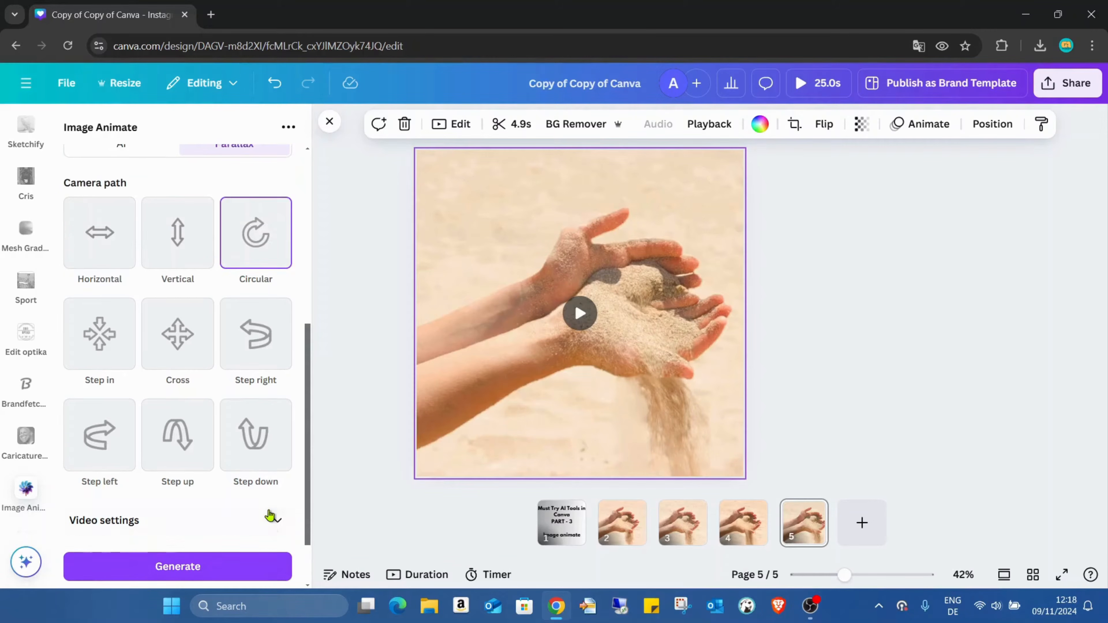
scroll(284, 520, "down", 1)
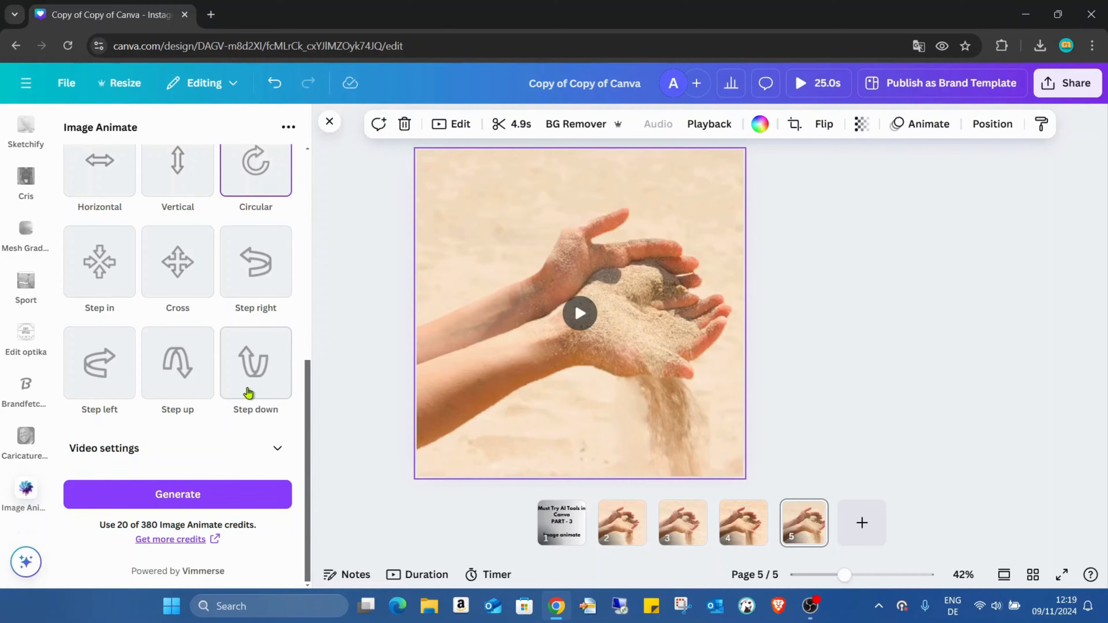
scroll(247, 391, "up", 8)
scroll(284, 321, "down", 8)
scroll(252, 434, "up", 3)
scroll(252, 434, "up", 5)
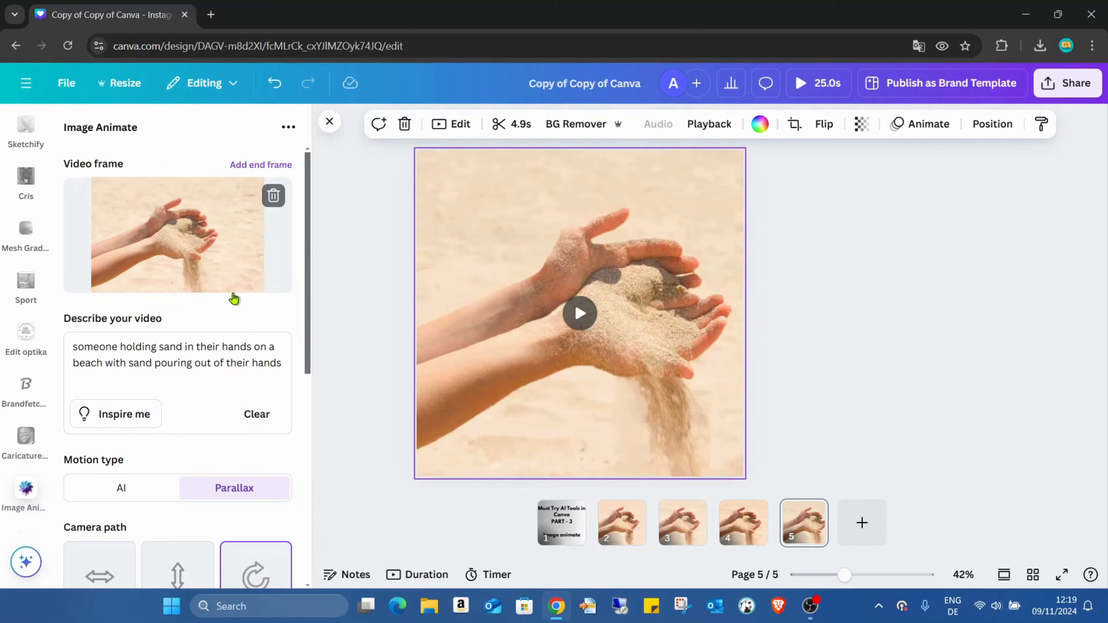
scroll(587, 345, "up", 3)
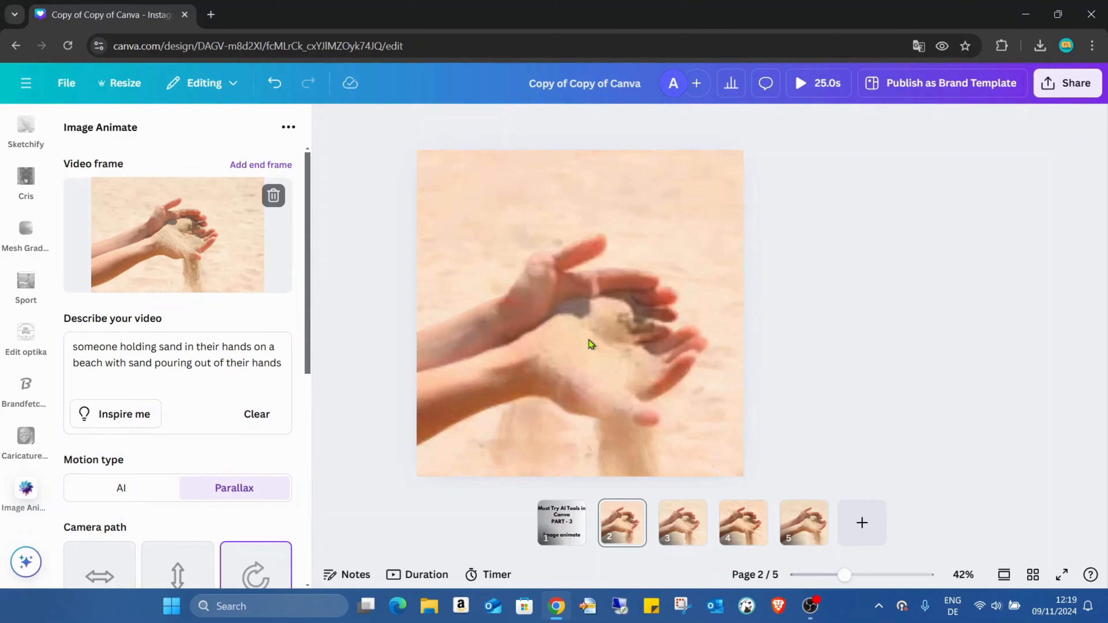
Switch the motion type to AI, review the available AI tools from Auto to Stable Video Diffusion, and keep Auto.
scroll(615, 304, "down", 1)
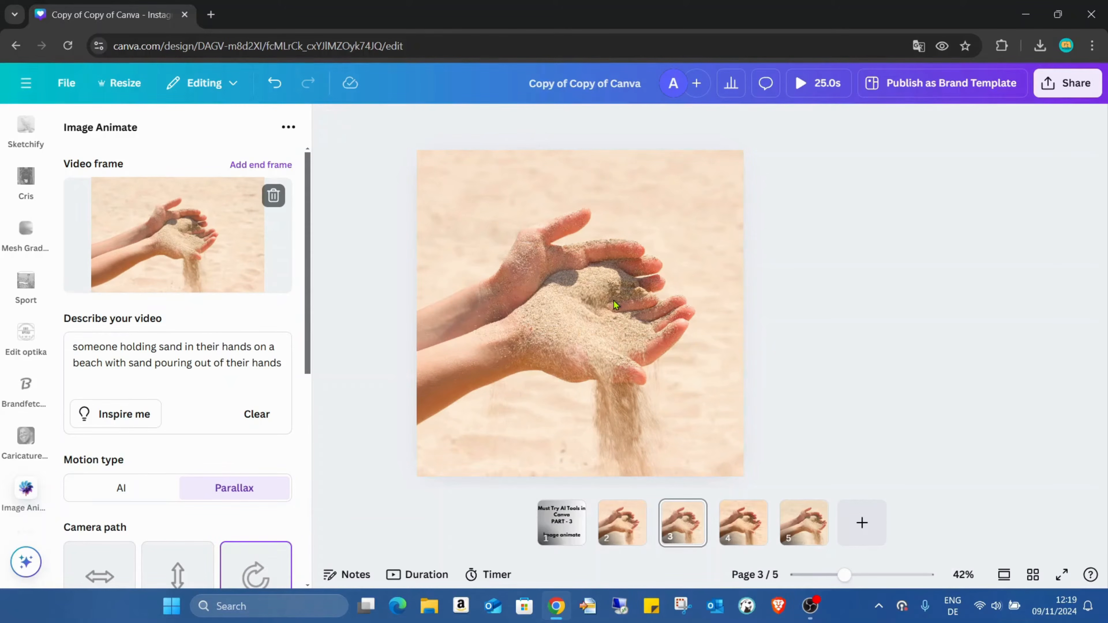
left_click(122, 487)
scroll(185, 463, "down", 2)
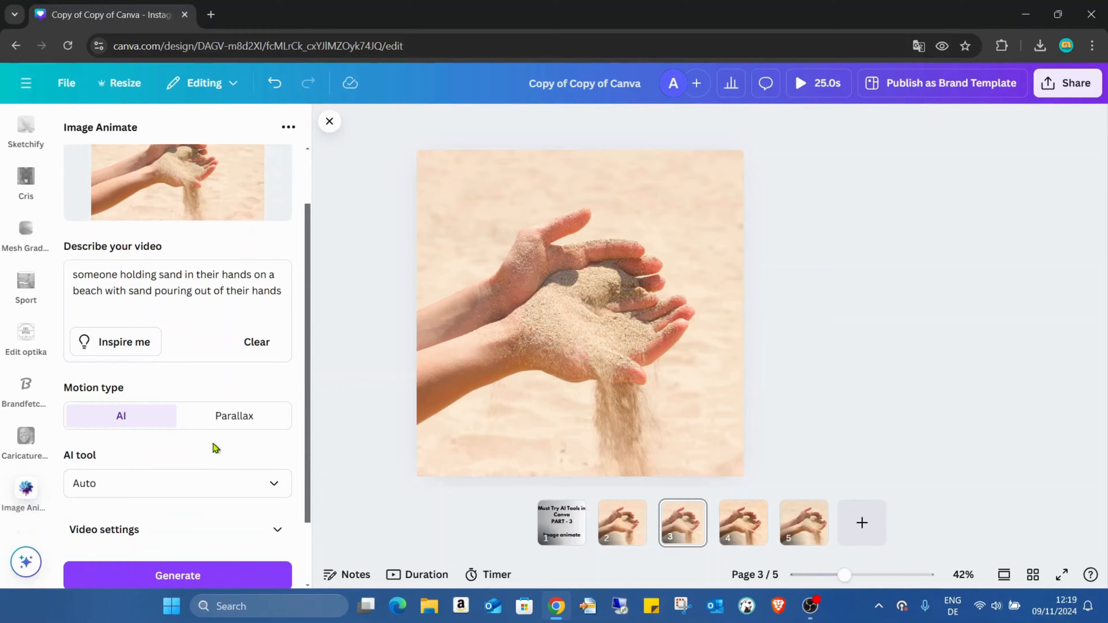
left_click(279, 486)
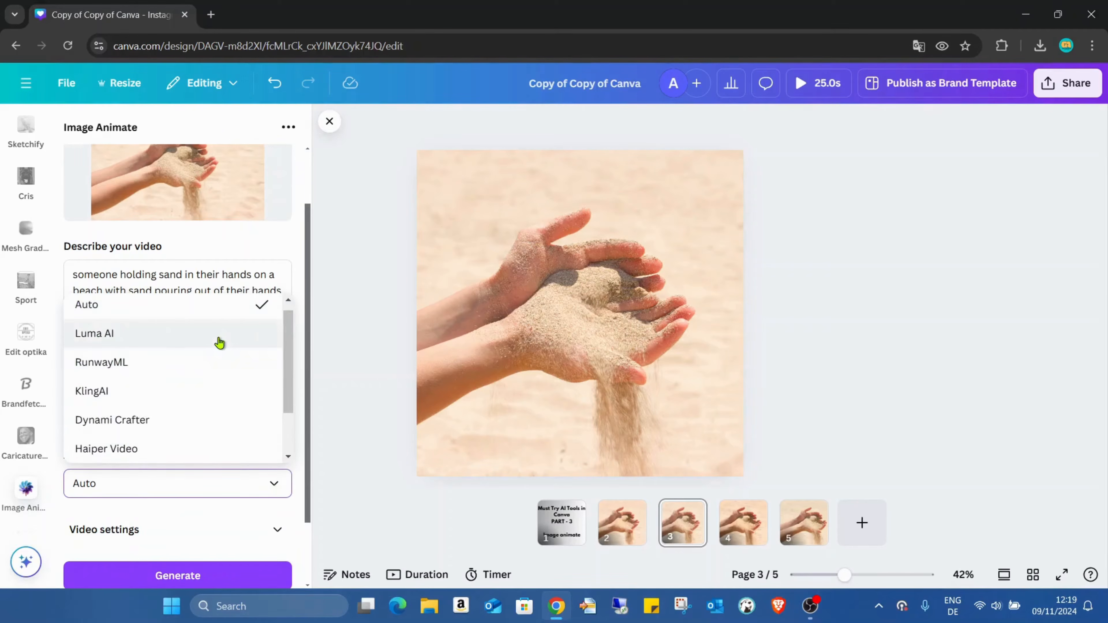
scroll(219, 343, "down", 2)
scroll(217, 342, "up", 3)
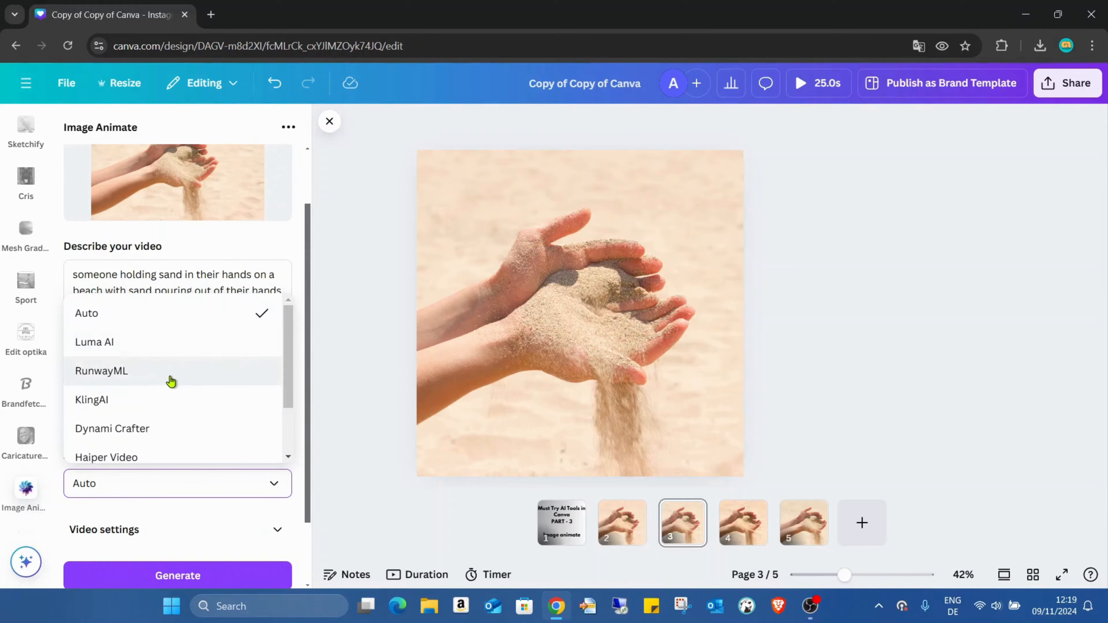
scroll(221, 387, "down", 2)
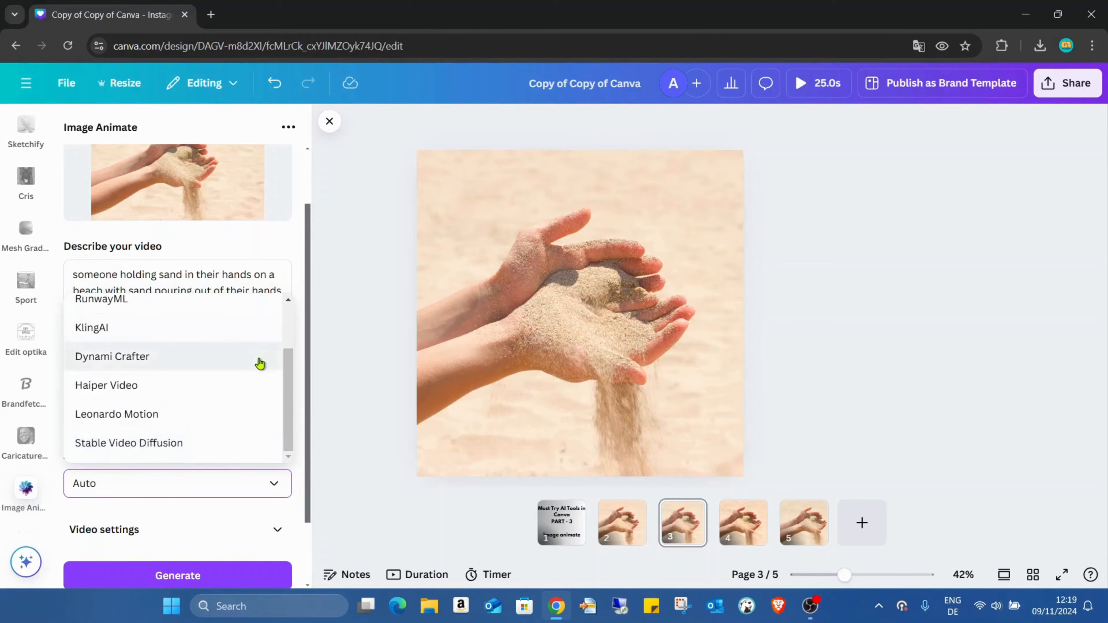
scroll(244, 362, "up", 2)
left_click(195, 323)
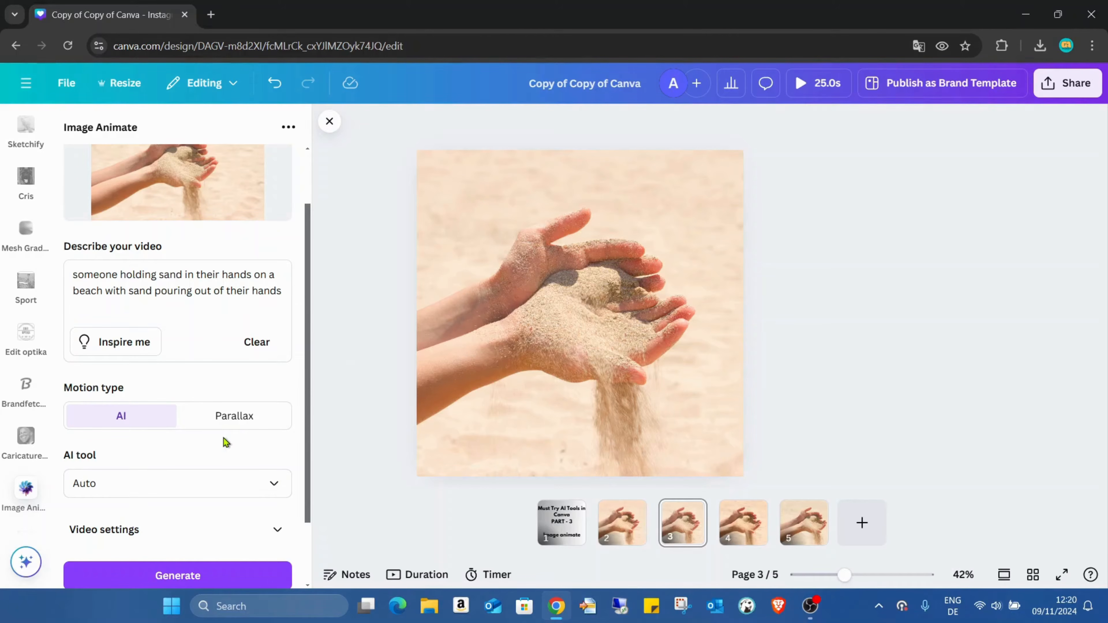
Set the motion type back to Parallax and review its camera path options.
left_click(235, 419)
scroll(301, 427, "down", 2)
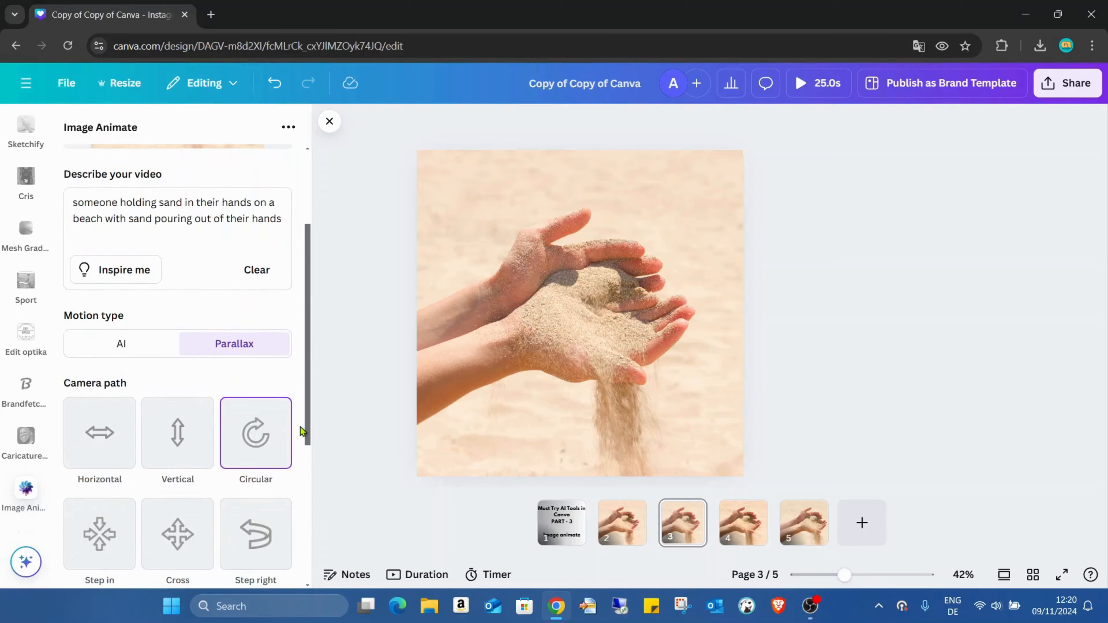
scroll(290, 411, "down", 2)
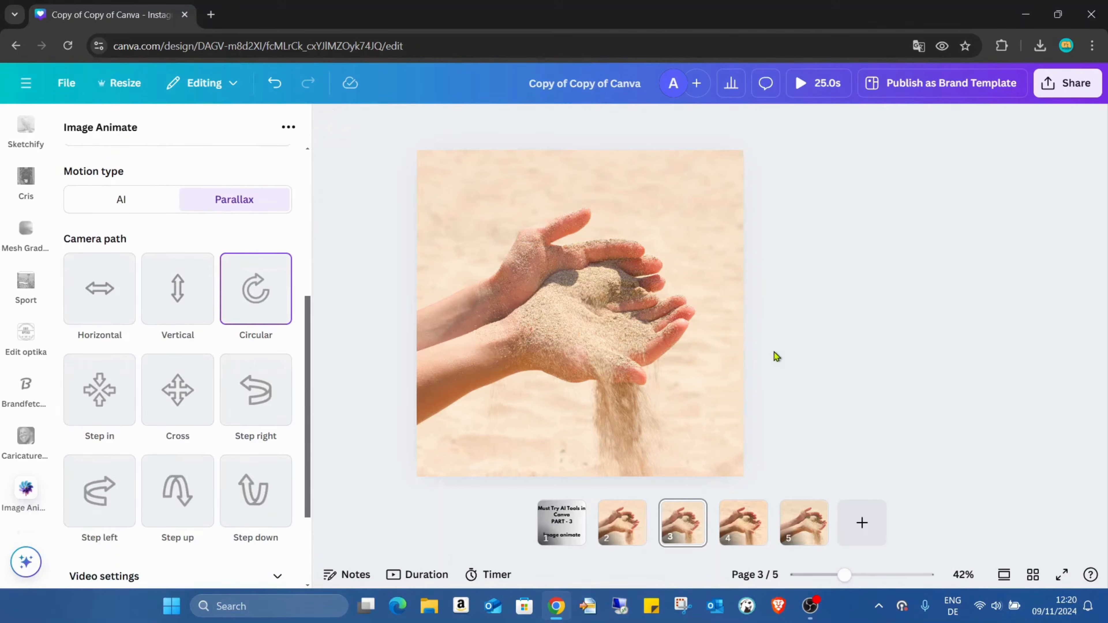
Go to page 5 of the design and play its parallax sand video.
scroll(665, 348, "down", 1)
scroll(665, 347, "down", 1)
left_click(666, 386)
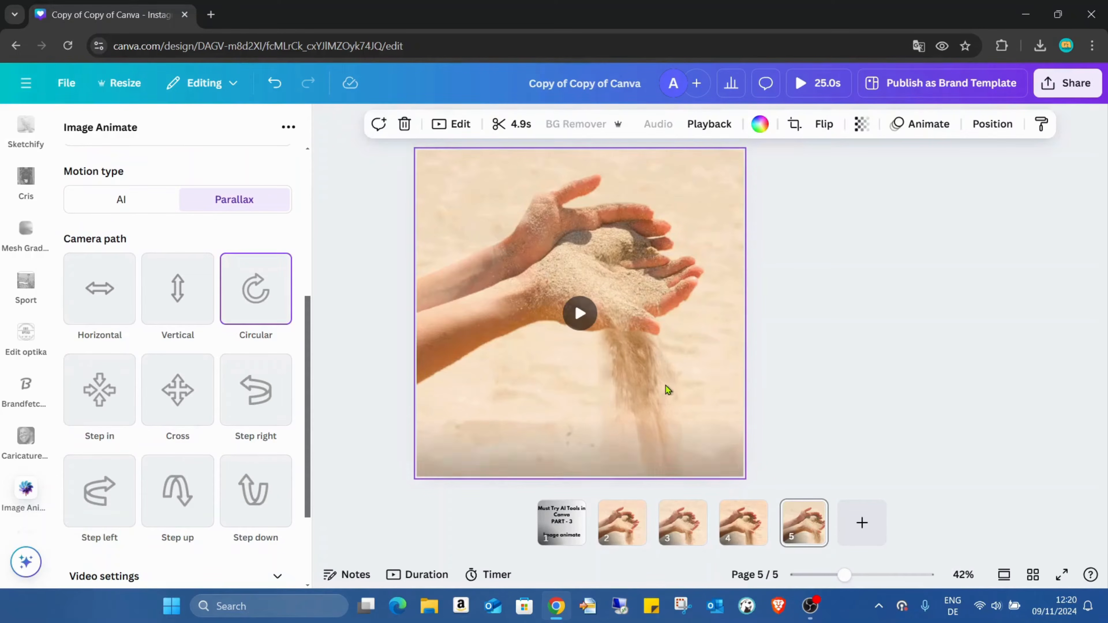
left_click(580, 313)
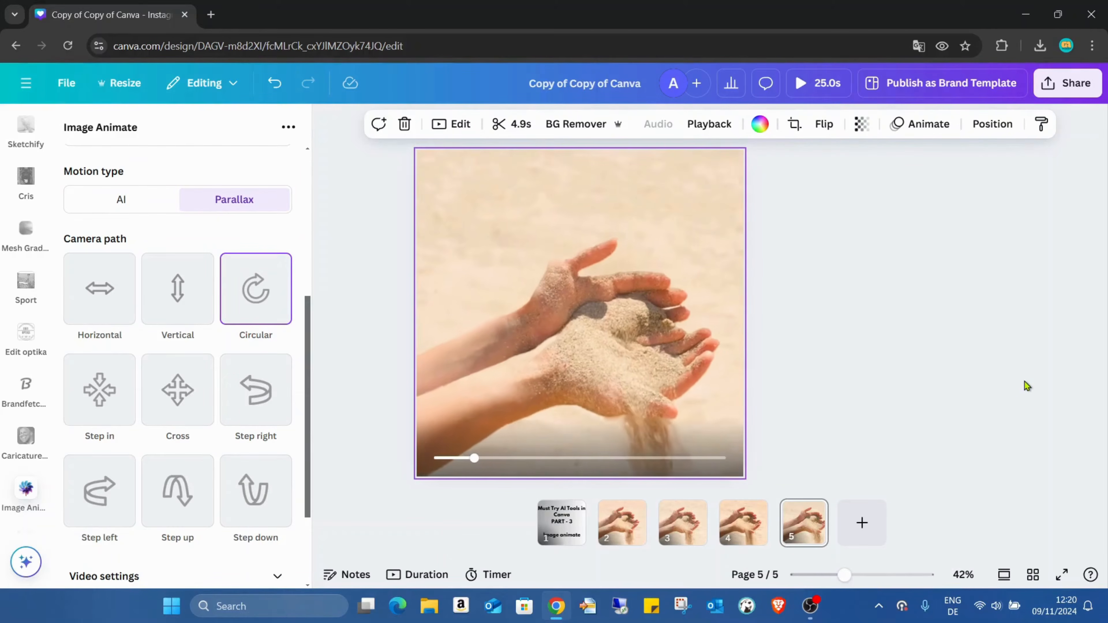